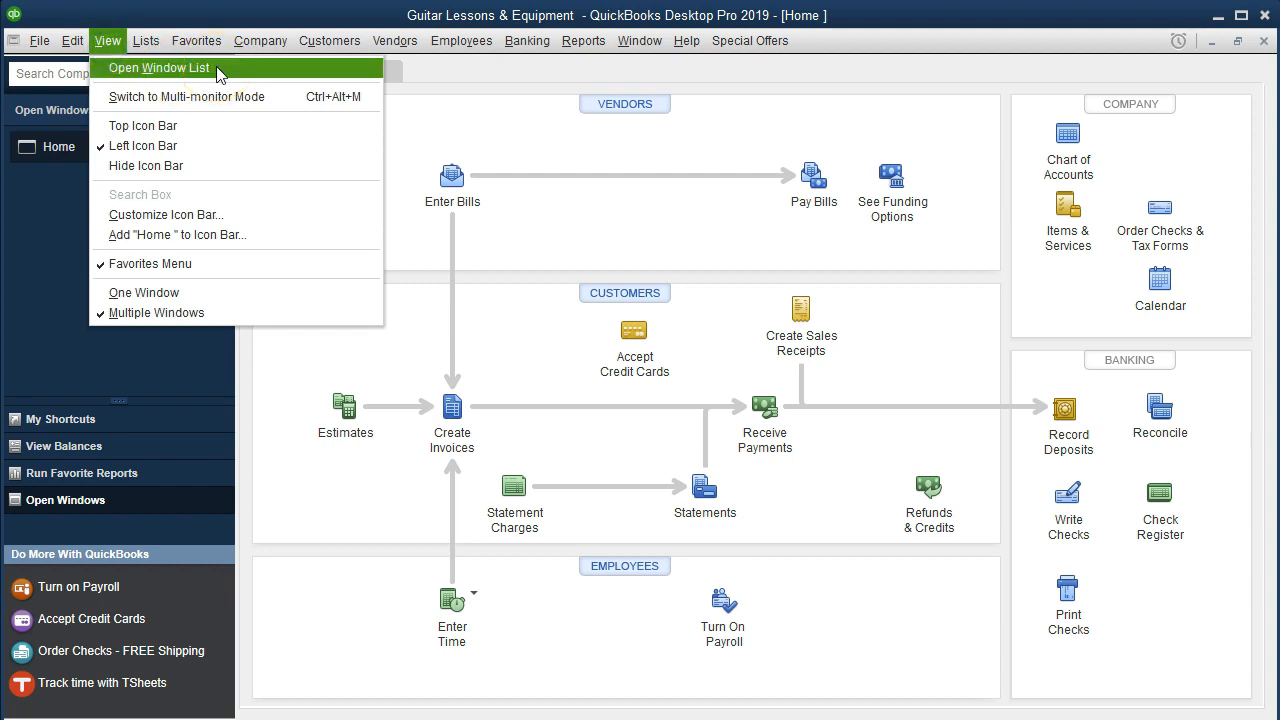
Open the Trial Balance report from the Accountant & Taxes reports
{"action": "left_click", "coordinate": [61, 232]}
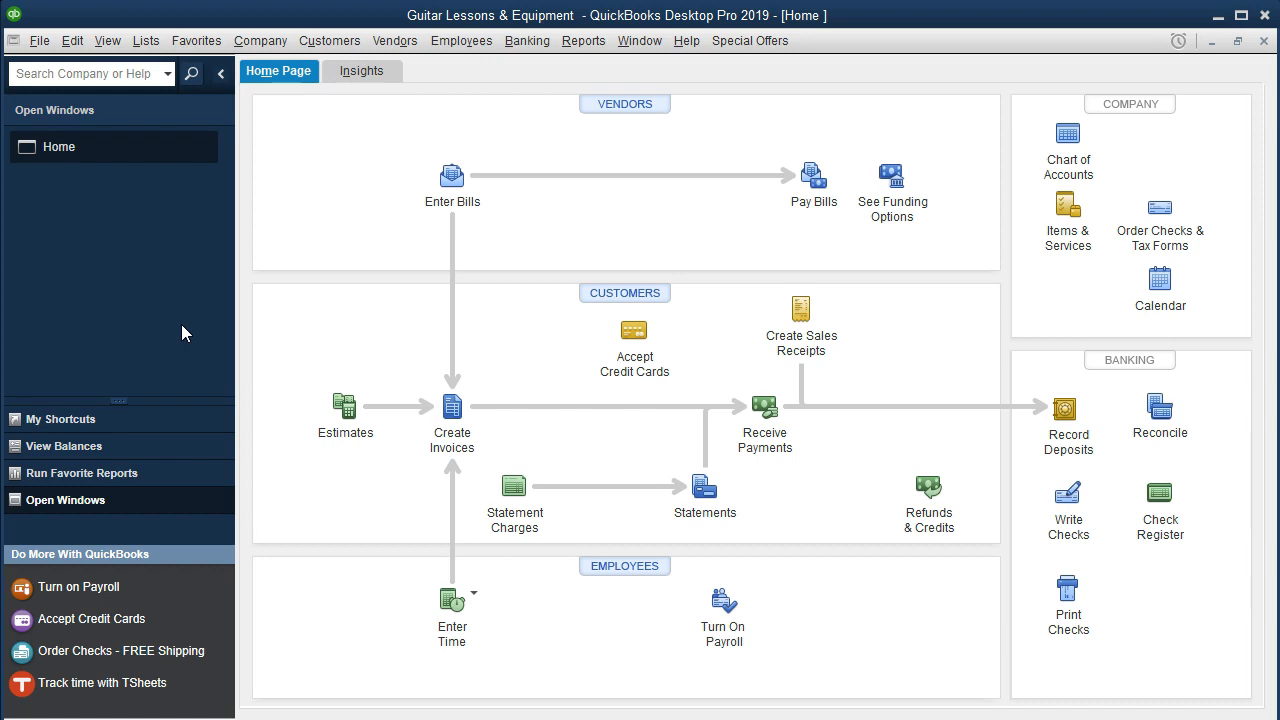
{"action": "left_click", "coordinate": [580, 41]}
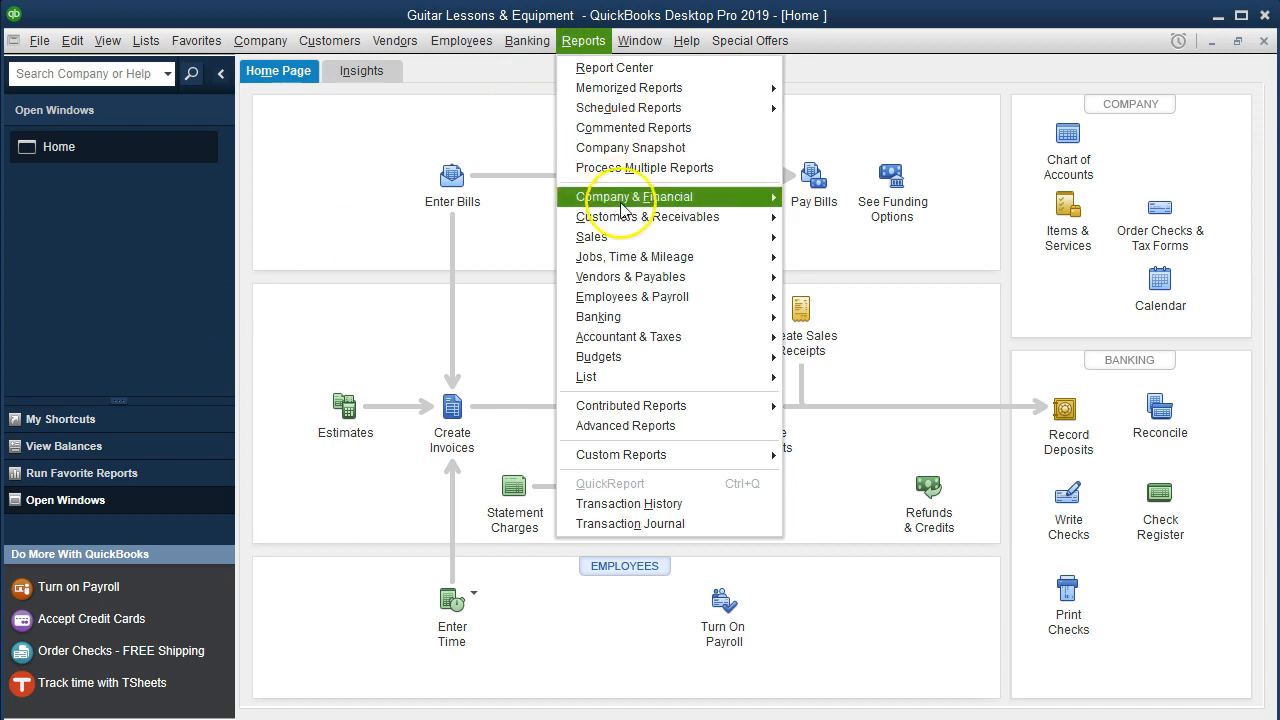
{"action": "left_click", "coordinate": [655, 343]}
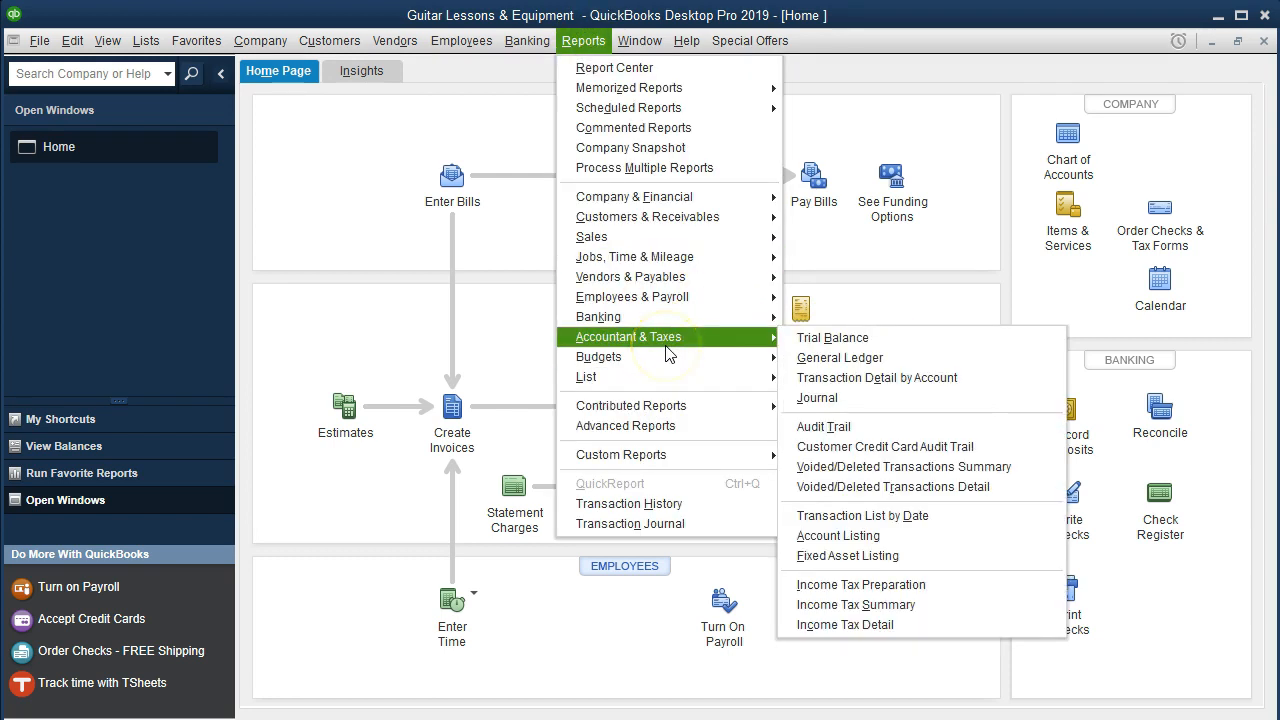
{"action": "left_click", "coordinate": [790, 338]}
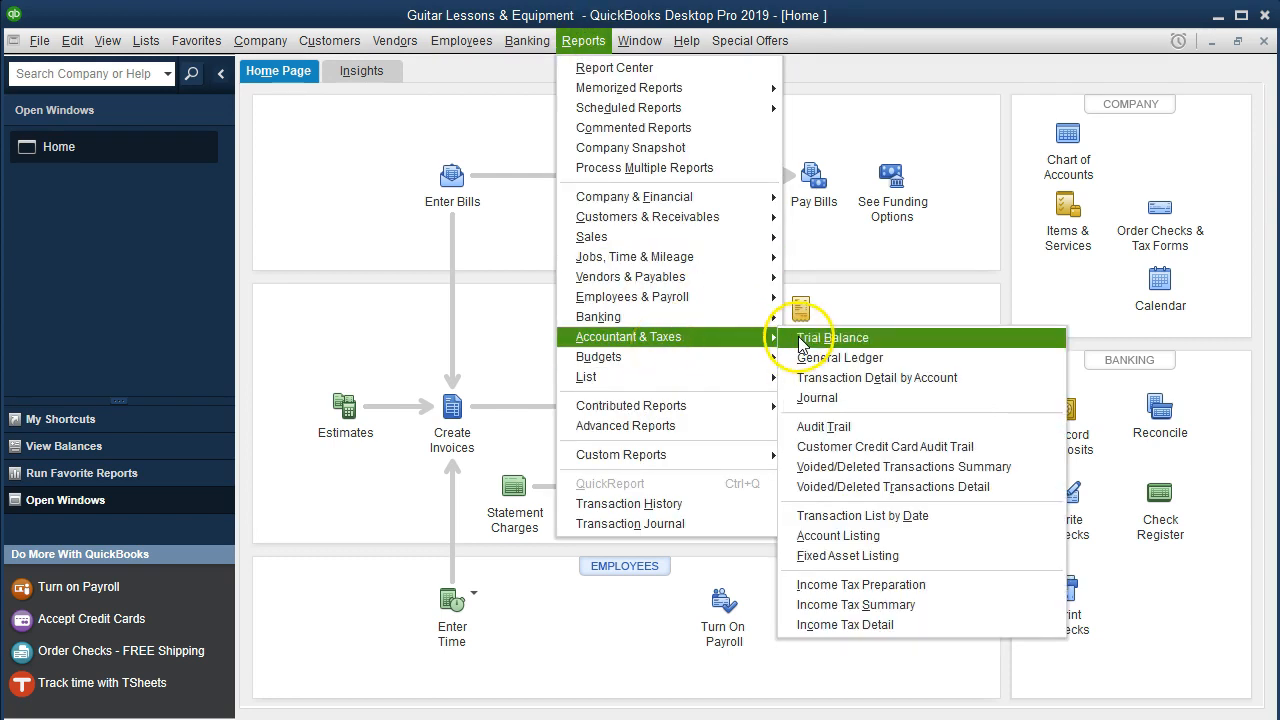
{"action": "left_click", "coordinate": [884, 341]}
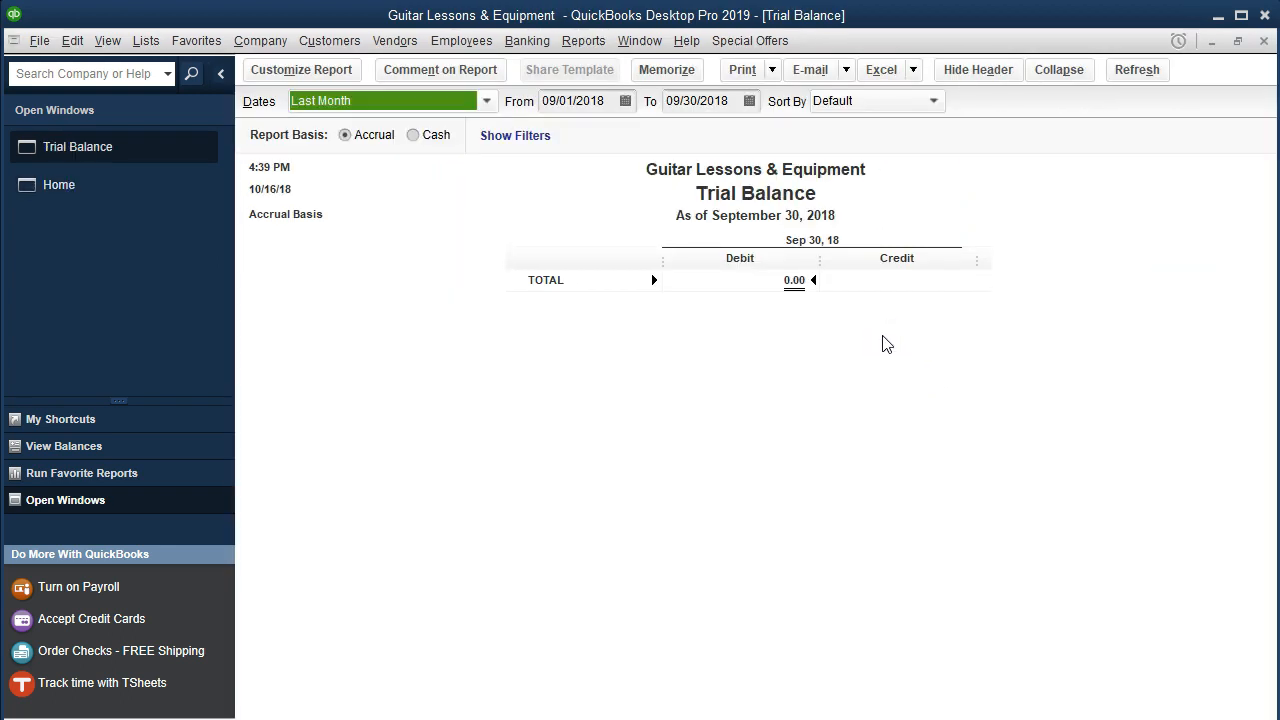
Set the Trial Balance report's date range from 01/01/2019 to 12/31/2019
{"action": "key", "text": "Tab"}
{"action": "type", "text": "010119"}
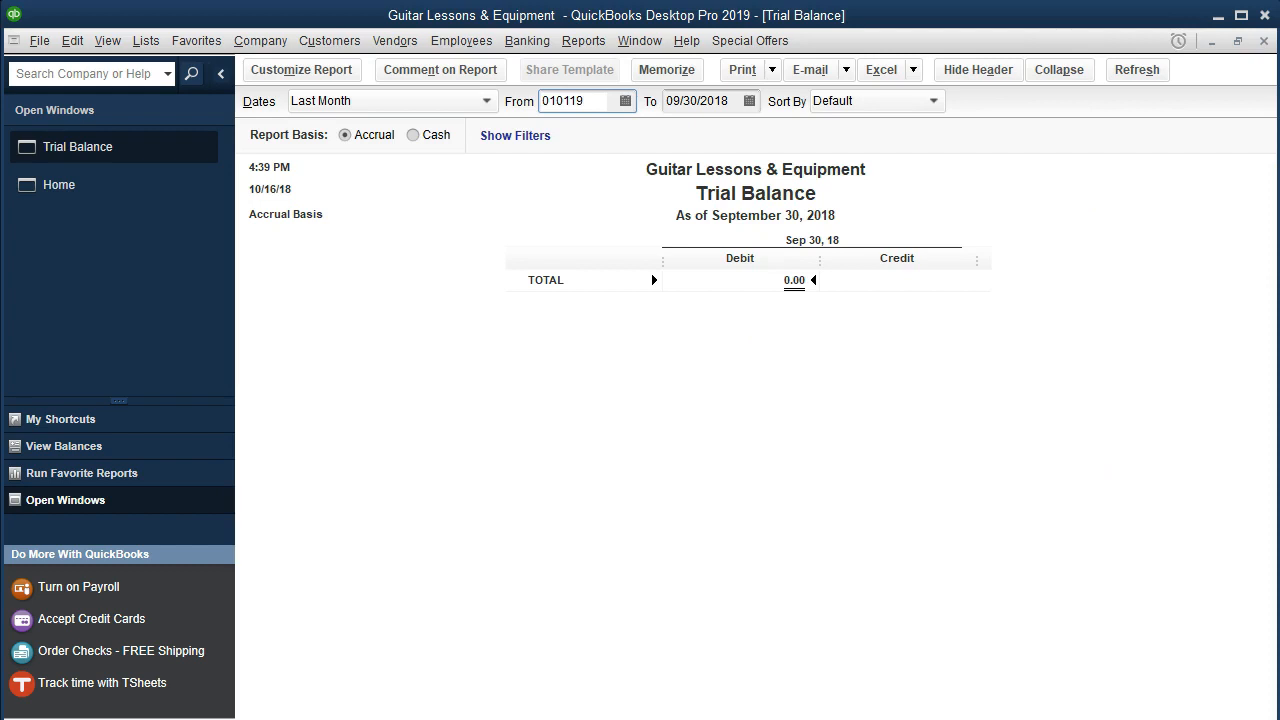
{"action": "key", "text": "Tab"}
{"action": "type", "text": "123119"}
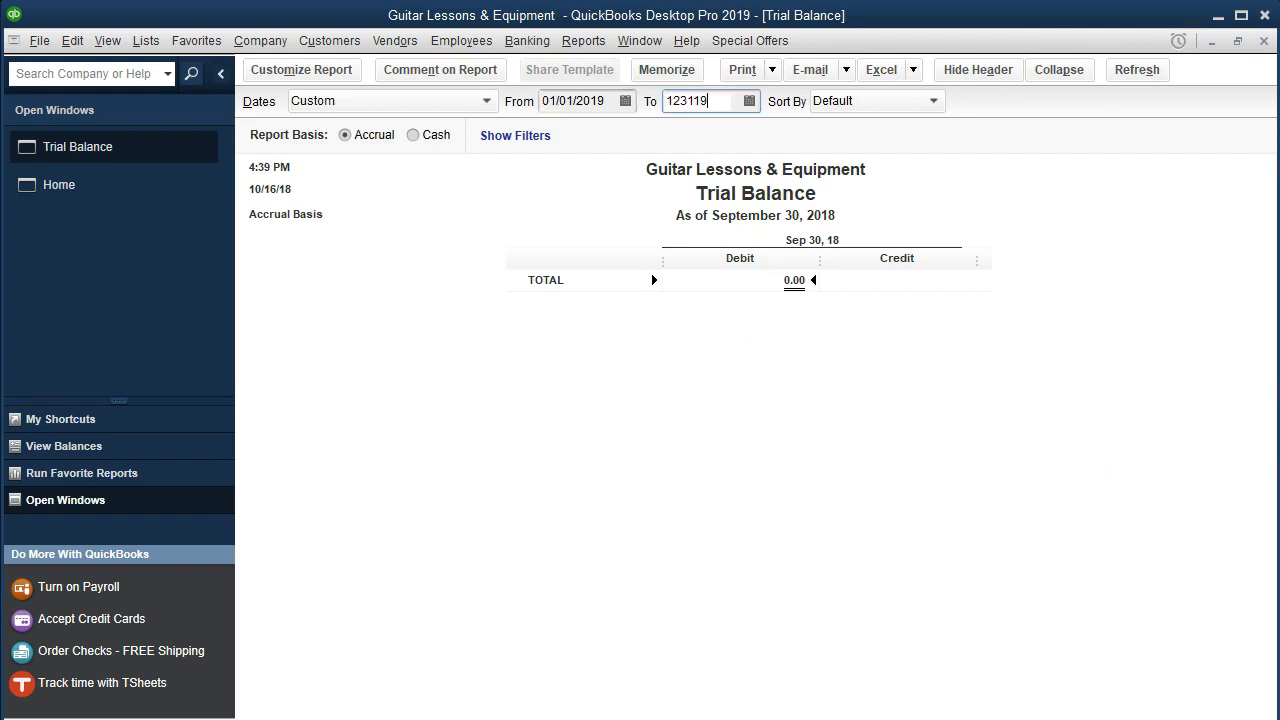
{"action": "key", "text": "Tab"}
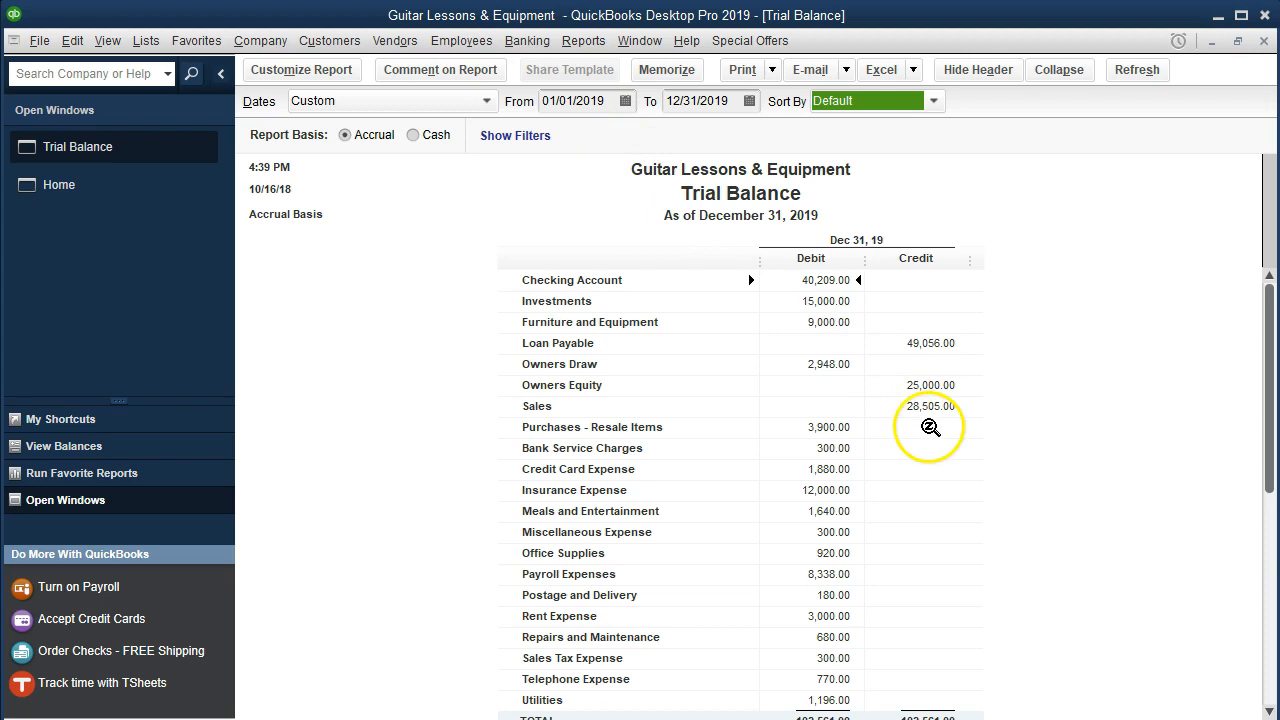
Export the Trial Balance report to a new worksheet in a new Excel workbook
{"action": "scroll", "coordinate": [913, 448], "scroll_direction": "down", "scroll_amount": 1}
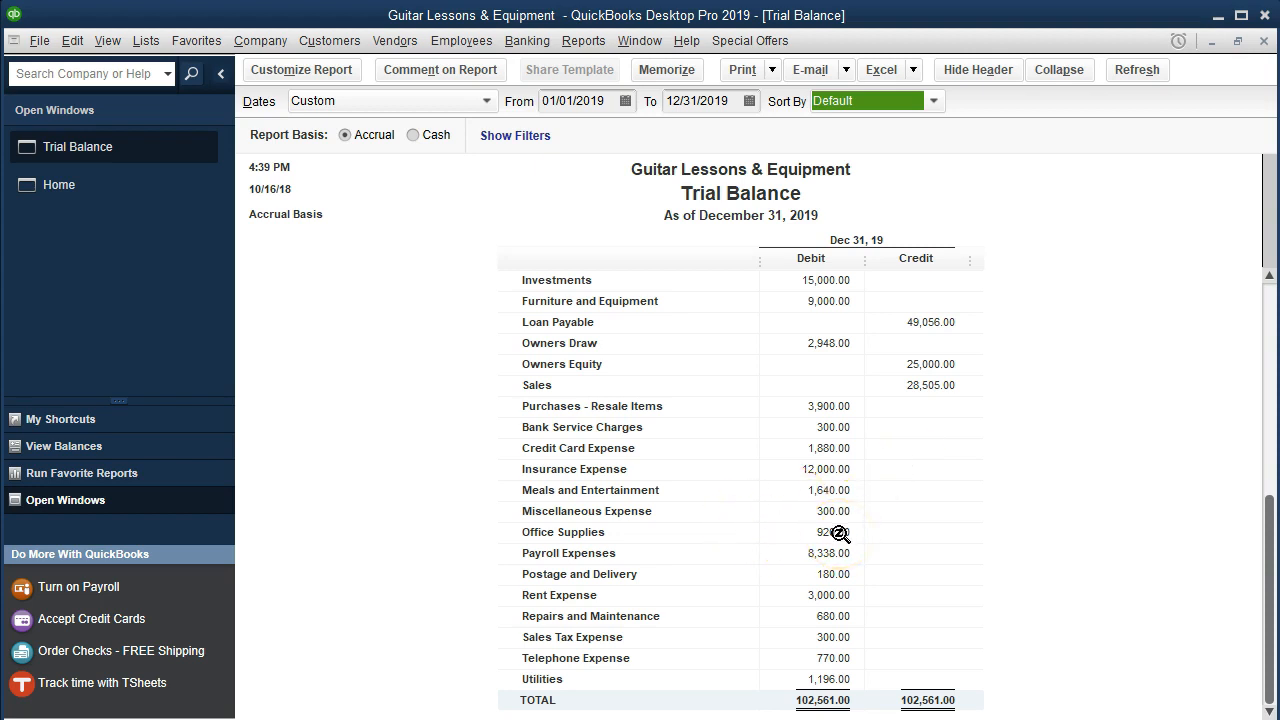
{"action": "scroll", "coordinate": [838, 534], "scroll_direction": "up", "scroll_amount": 1}
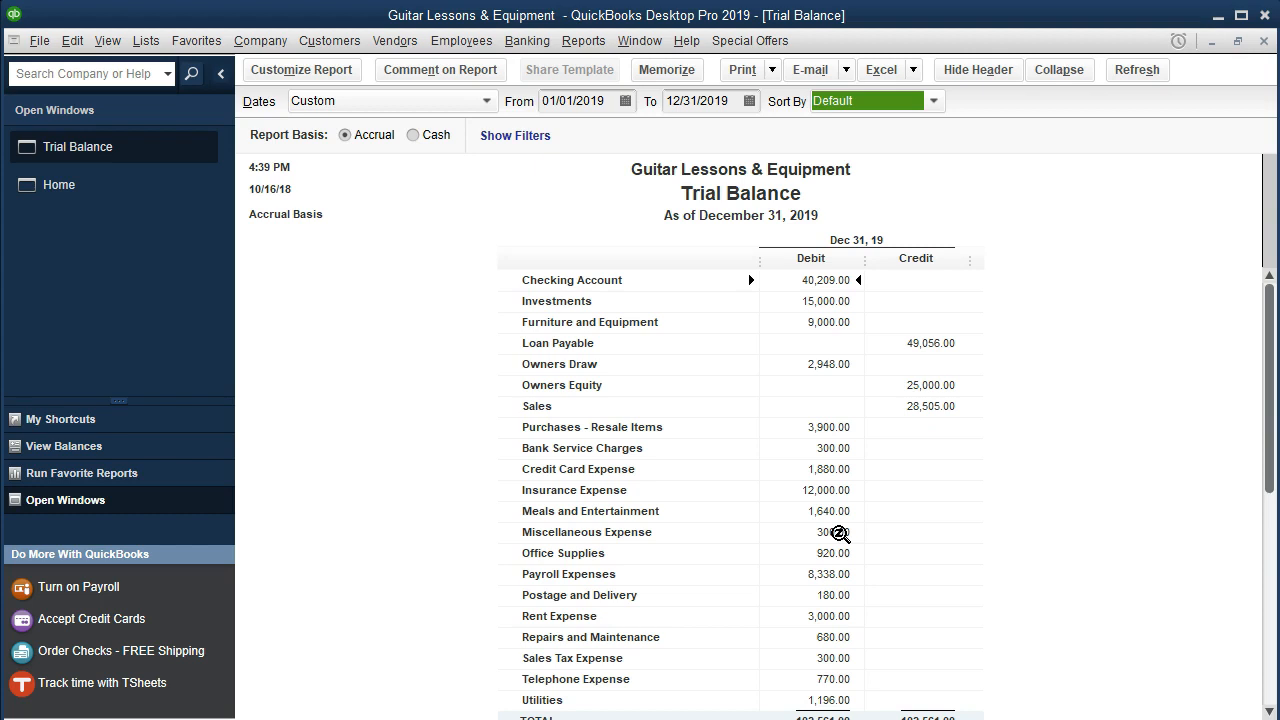
{"action": "scroll", "coordinate": [838, 533], "scroll_direction": "down", "scroll_amount": 1}
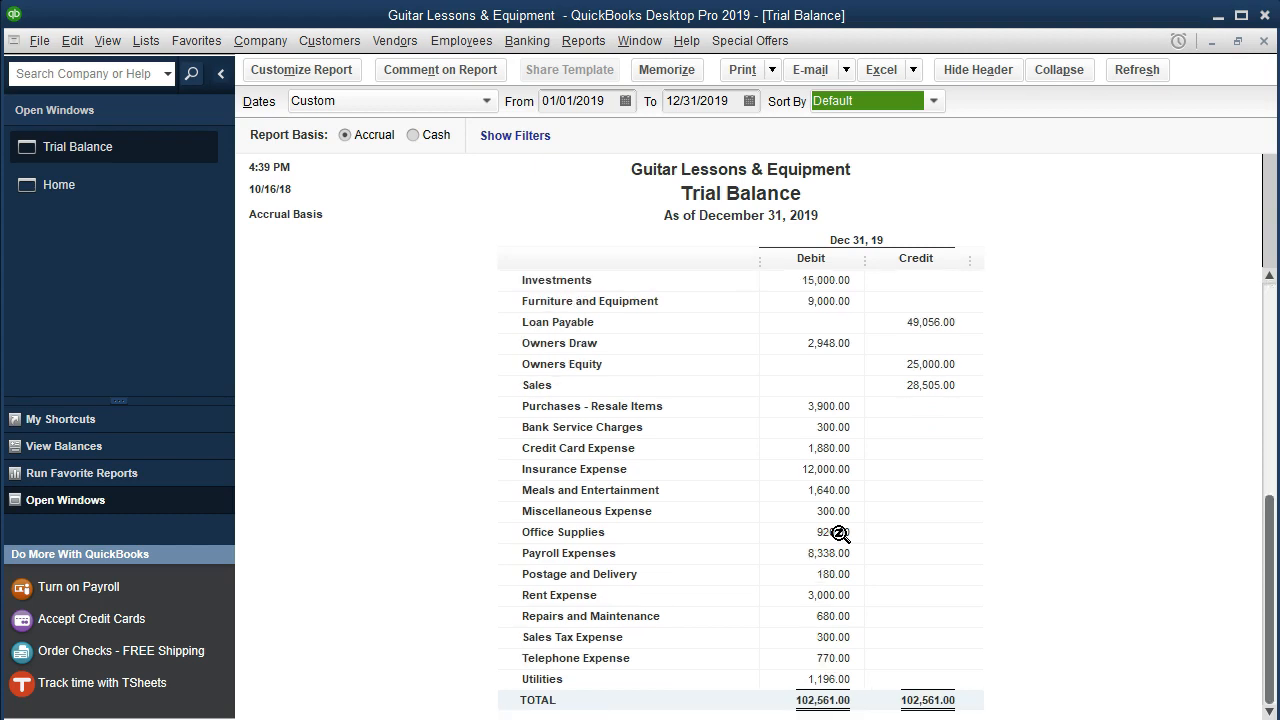
{"action": "left_click", "coordinate": [912, 79]}
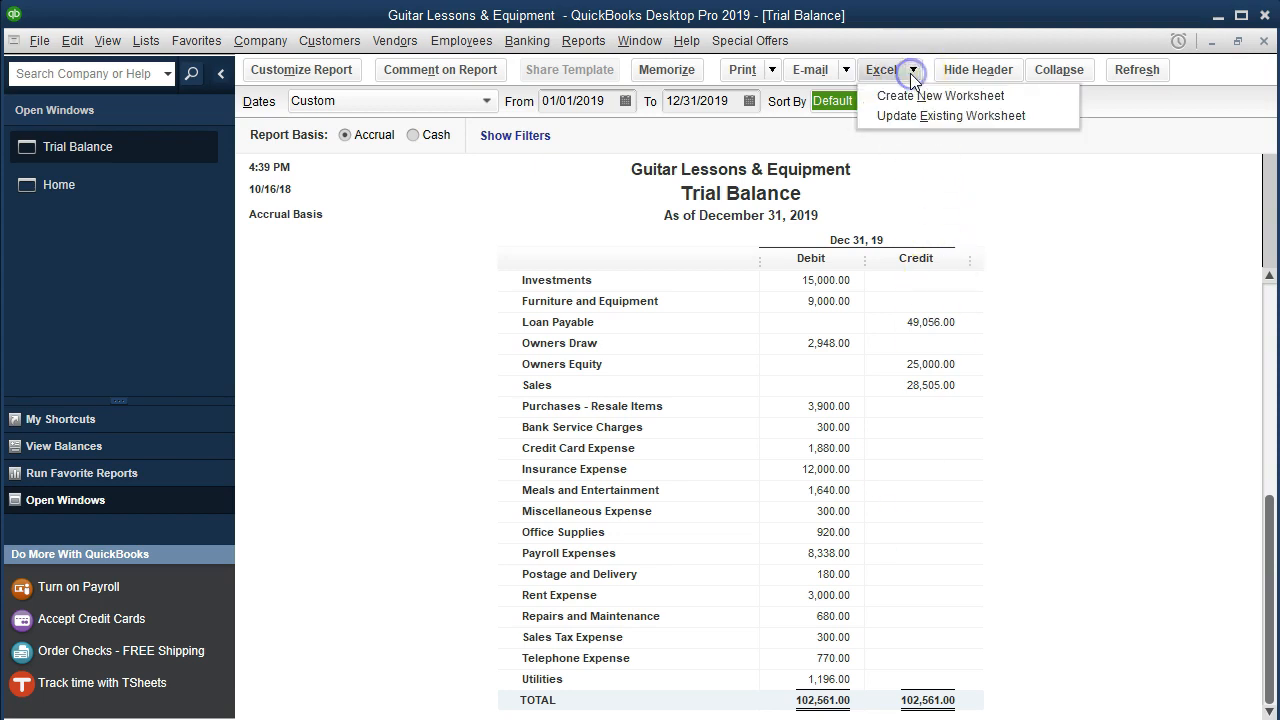
{"action": "left_click", "coordinate": [906, 93]}
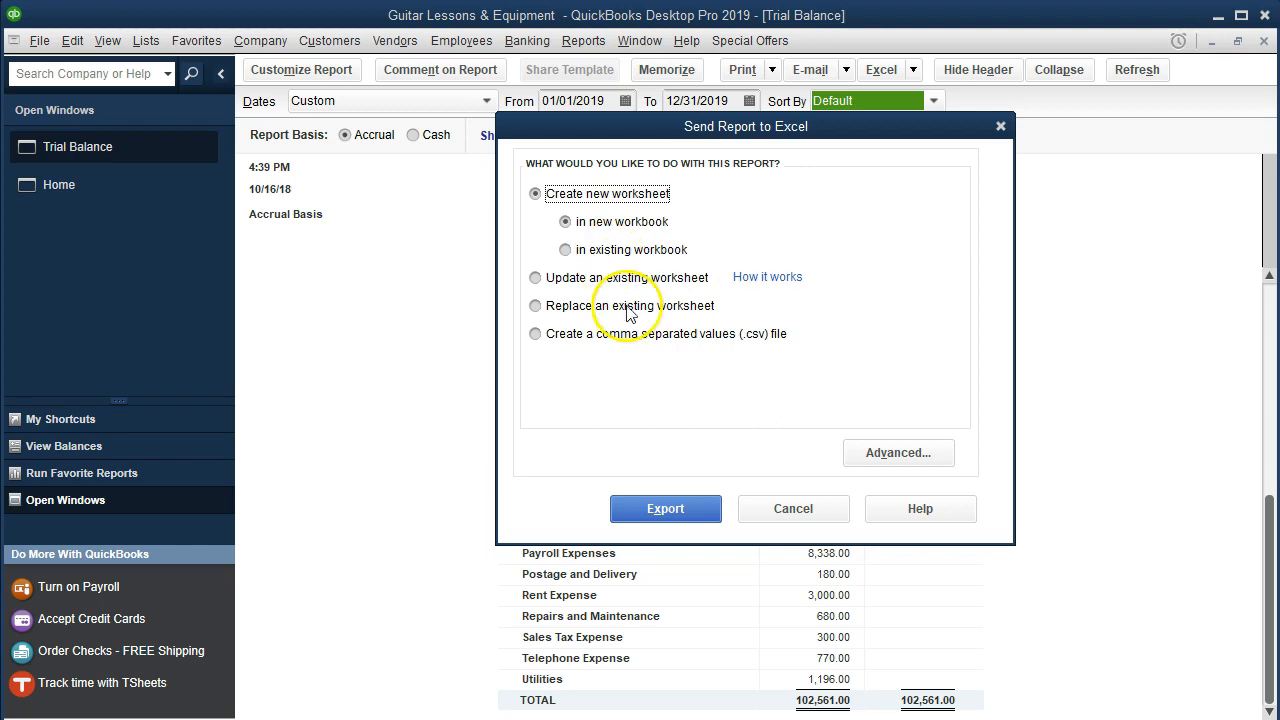
{"action": "left_click", "coordinate": [707, 517]}
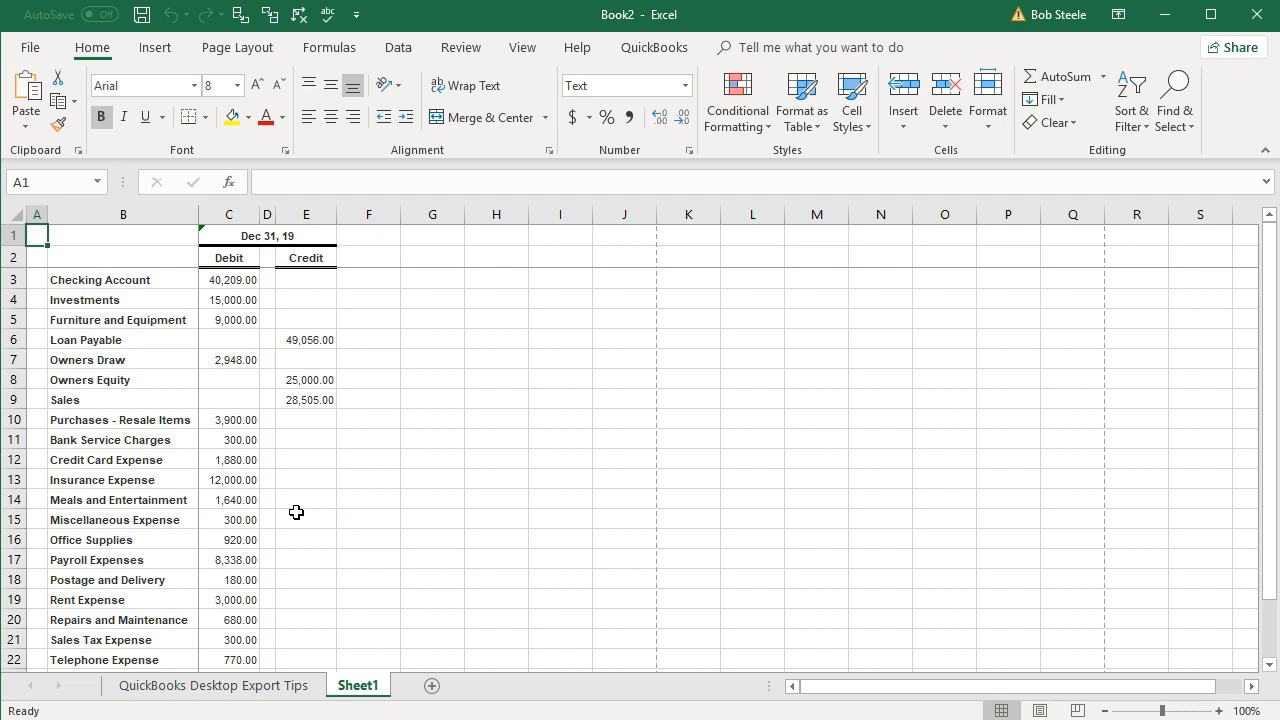
In the exported Excel sheet, inspect the contents of the debit and credit total cells C24 and E24
{"action": "scroll", "coordinate": [275, 440], "scroll_direction": "down", "scroll_amount": 3}
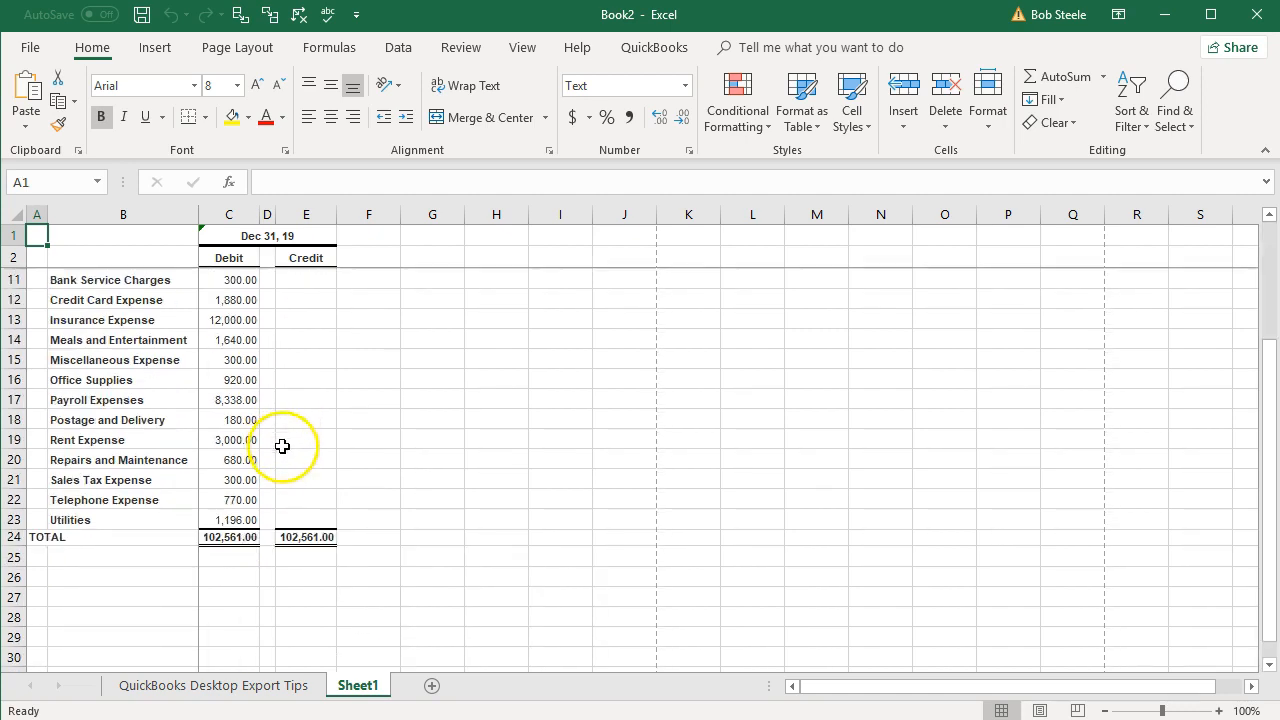
{"action": "double_click", "coordinate": [247, 520]}
{"action": "key", "text": "Return"}
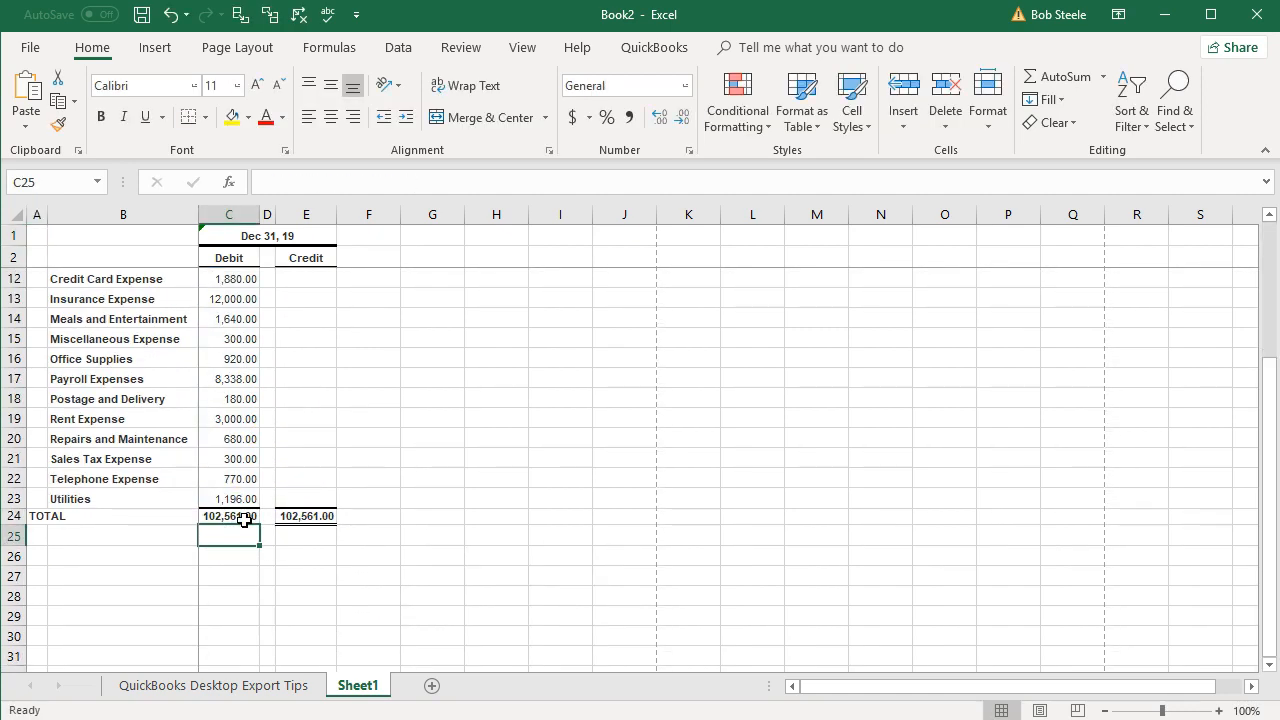
{"action": "double_click", "coordinate": [333, 515]}
{"action": "key", "text": "Return"}
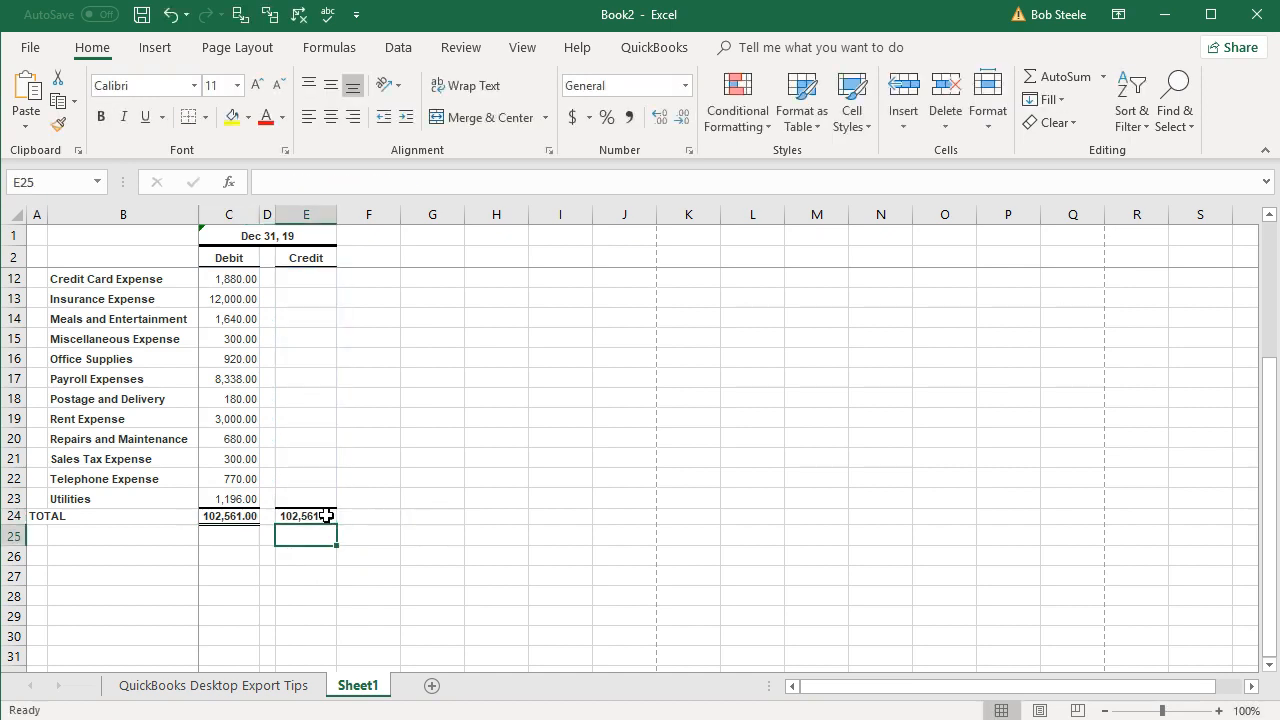
Unfreeze the panes on the exported trial balance sheet
{"action": "scroll", "coordinate": [326, 515], "scroll_direction": "up", "scroll_amount": 3}
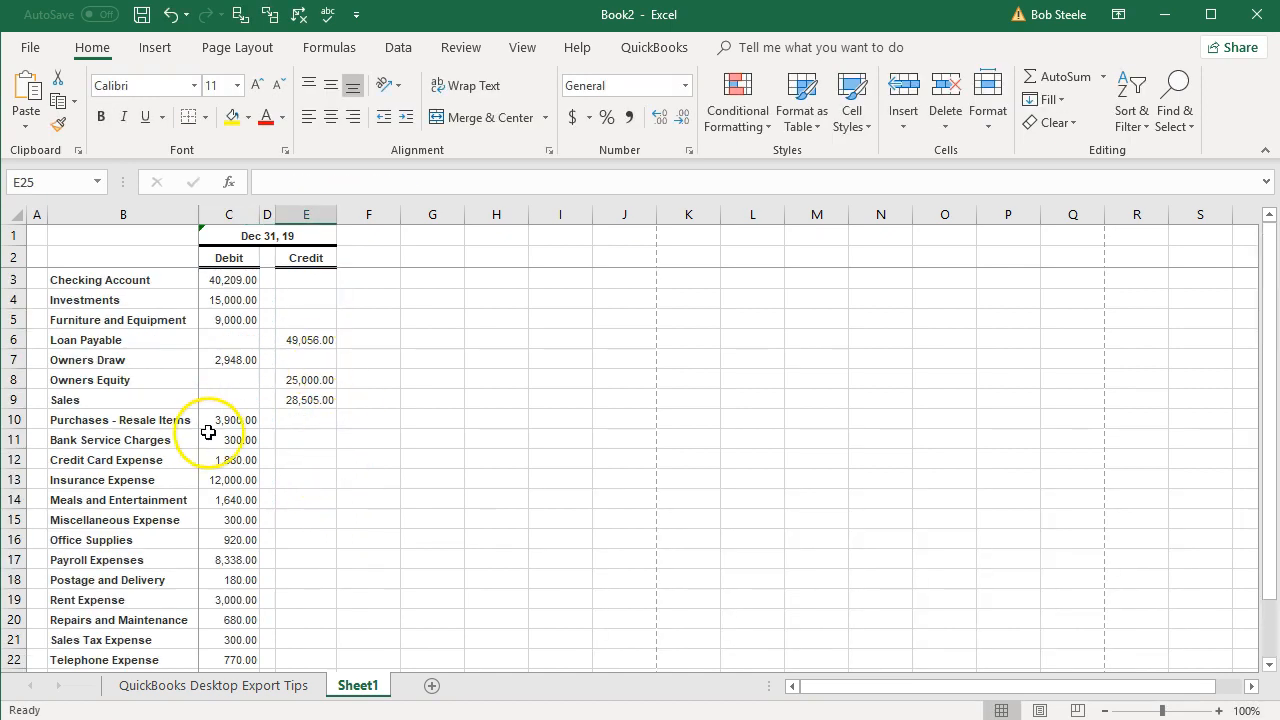
{"action": "left_click", "coordinate": [333, 539]}
{"action": "scroll", "coordinate": [335, 537], "scroll_direction": "up", "scroll_amount": 4}
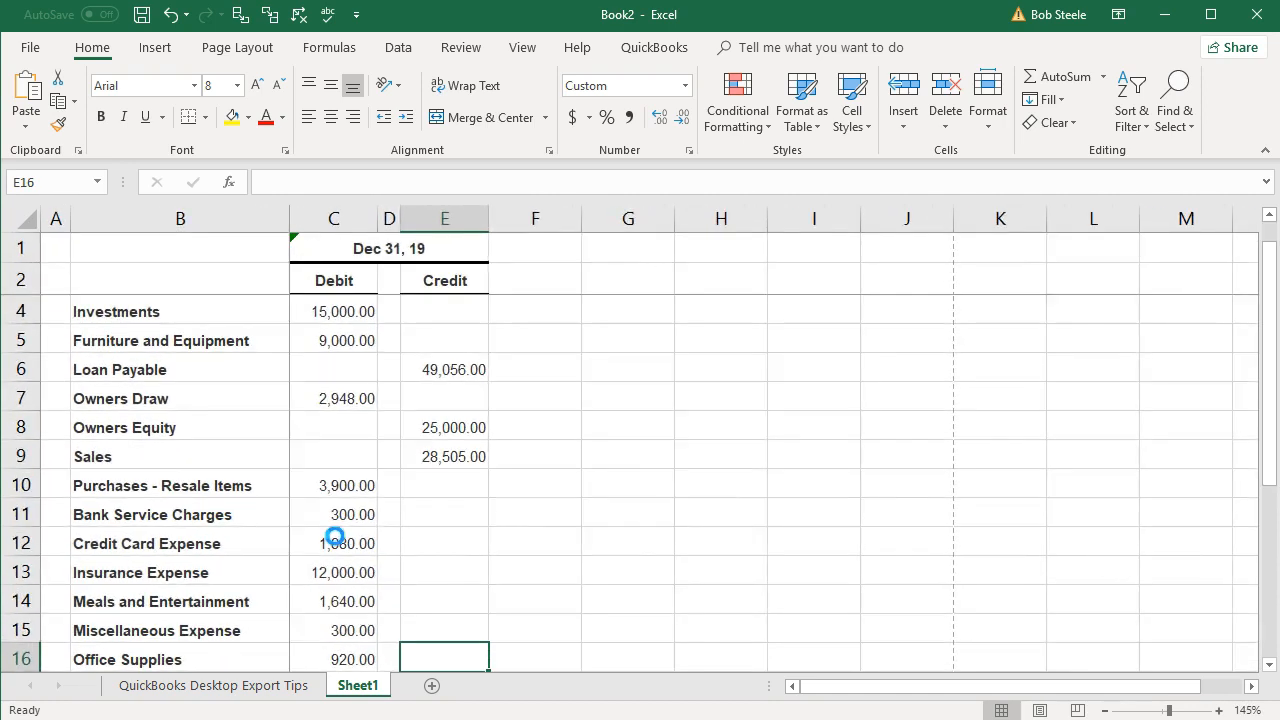
{"action": "scroll", "coordinate": [335, 537], "scroll_direction": "up", "scroll_amount": 1}
{"action": "left_click", "coordinate": [335, 528]}
{"action": "left_click", "coordinate": [390, 415]}
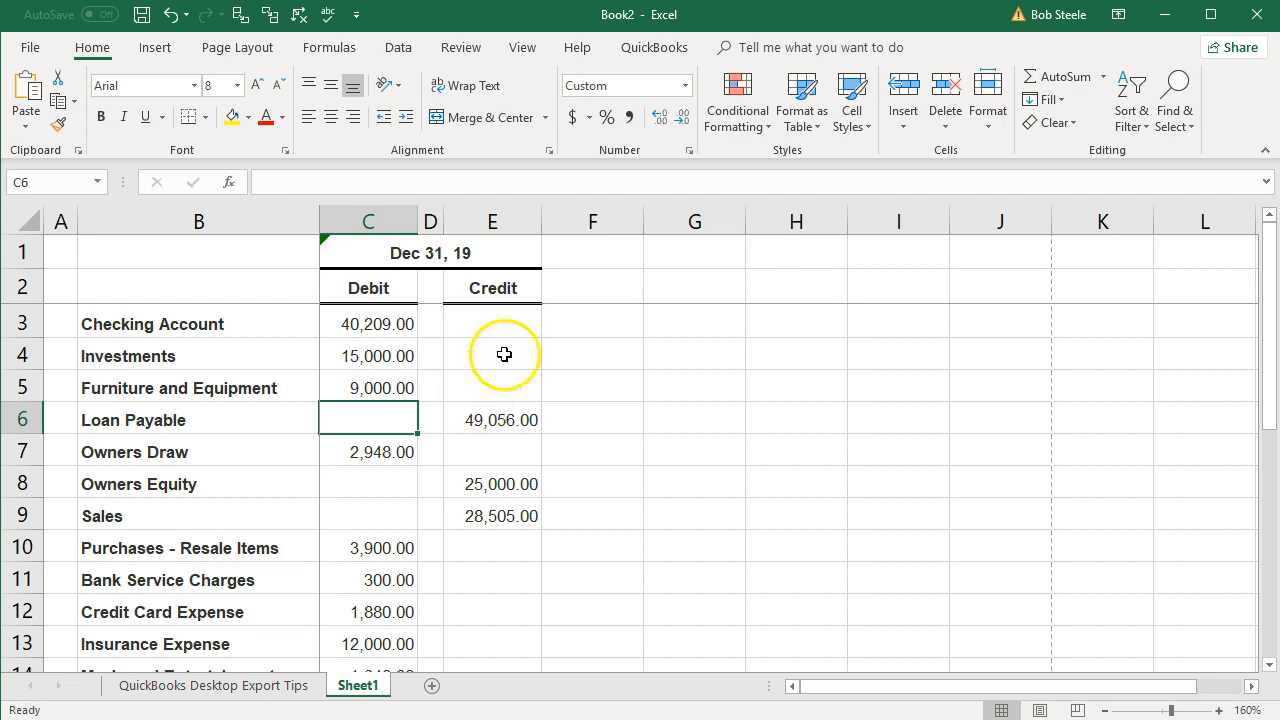
{"action": "left_click", "coordinate": [526, 52]}
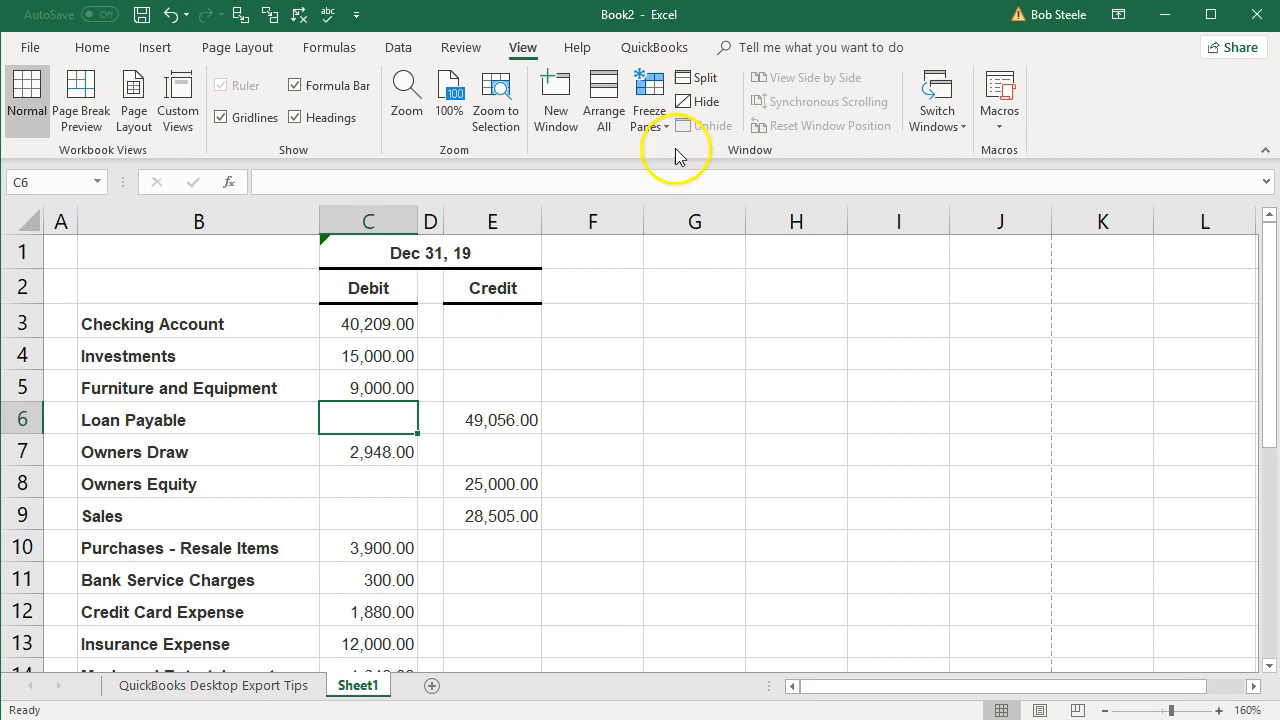
{"action": "left_click", "coordinate": [591, 416]}
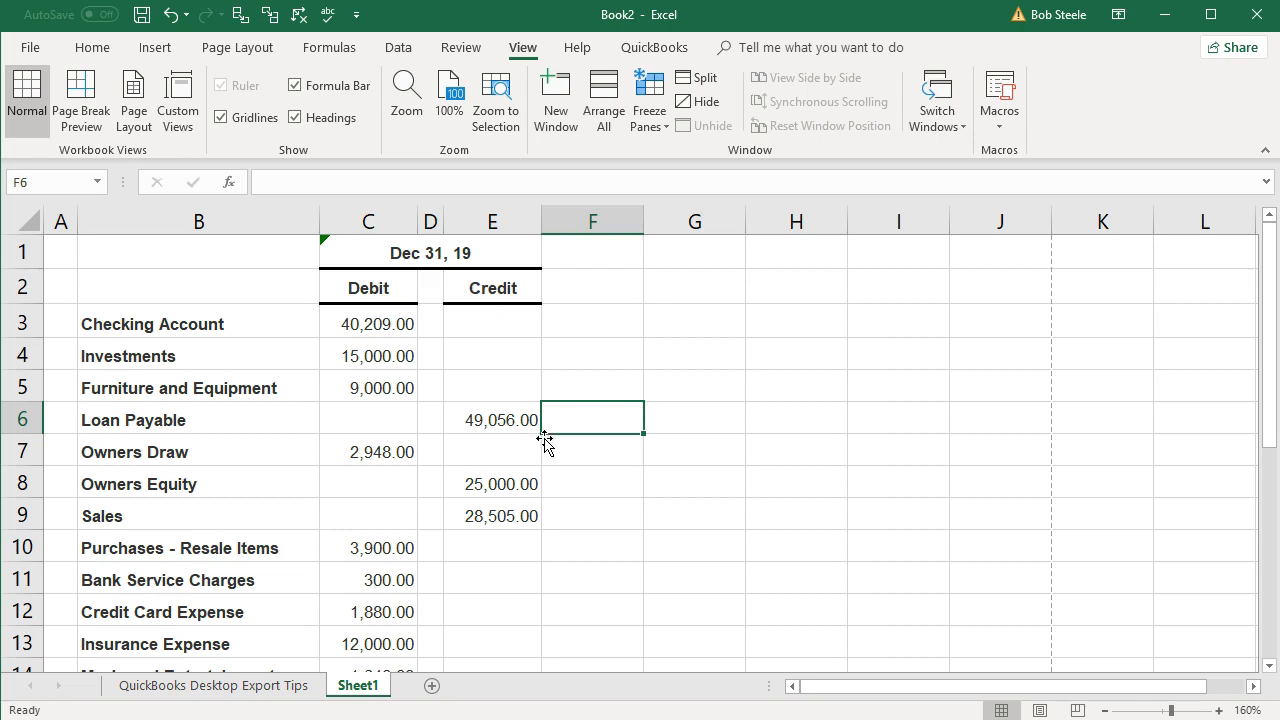
Check again how the Debit and Credit totals in the TOTAL row are calculated
{"action": "scroll", "coordinate": [545, 470], "scroll_direction": "down", "scroll_amount": 7}
{"action": "scroll", "coordinate": [420, 475], "scroll_direction": "up", "scroll_amount": 2}
{"action": "left_click", "coordinate": [370, 504]}
{"action": "double_click", "coordinate": [370, 504]}
{"action": "key", "text": "Return"}
{"action": "left_click", "coordinate": [486, 506]}
{"action": "double_click", "coordinate": [492, 506]}
{"action": "key", "text": "Return"}
{"action": "scroll", "coordinate": [491, 500], "scroll_direction": "up", "scroll_amount": 5}
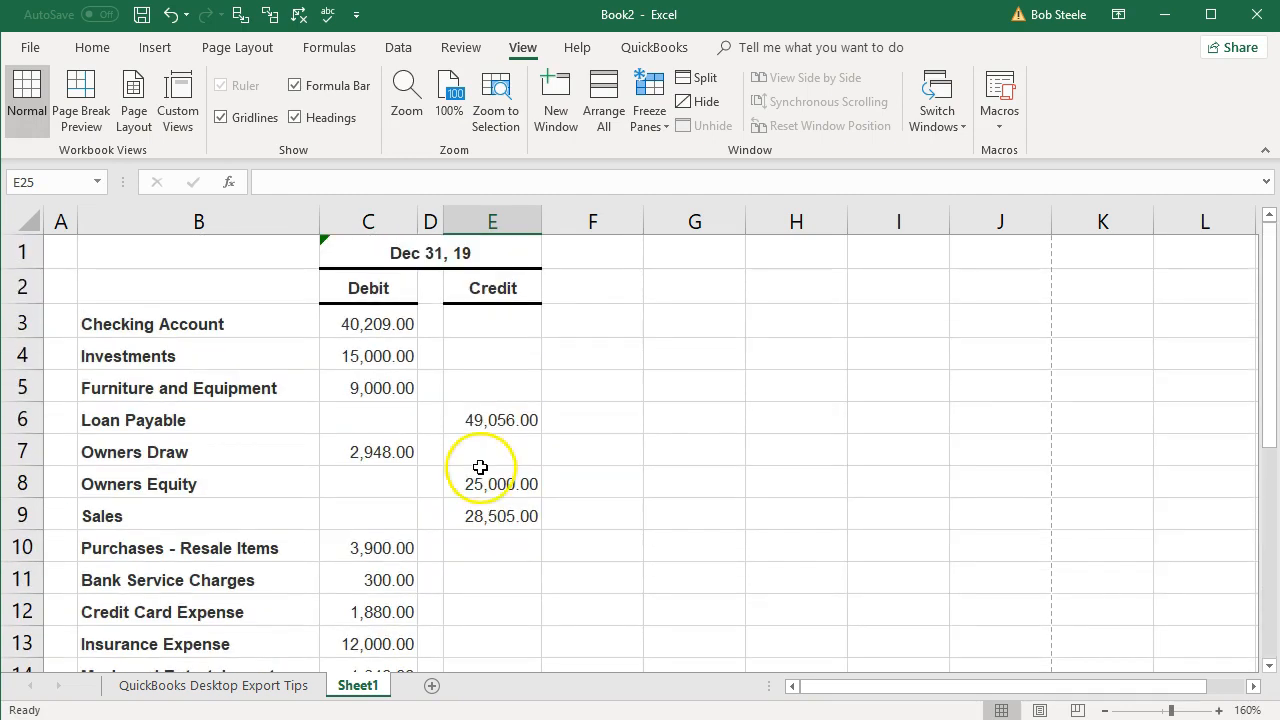
Make the Loan Payable and Owners Equity credit amounts negative, entering -49056 in E6 and -25000 in E8
{"action": "double_click", "coordinate": [457, 420]}
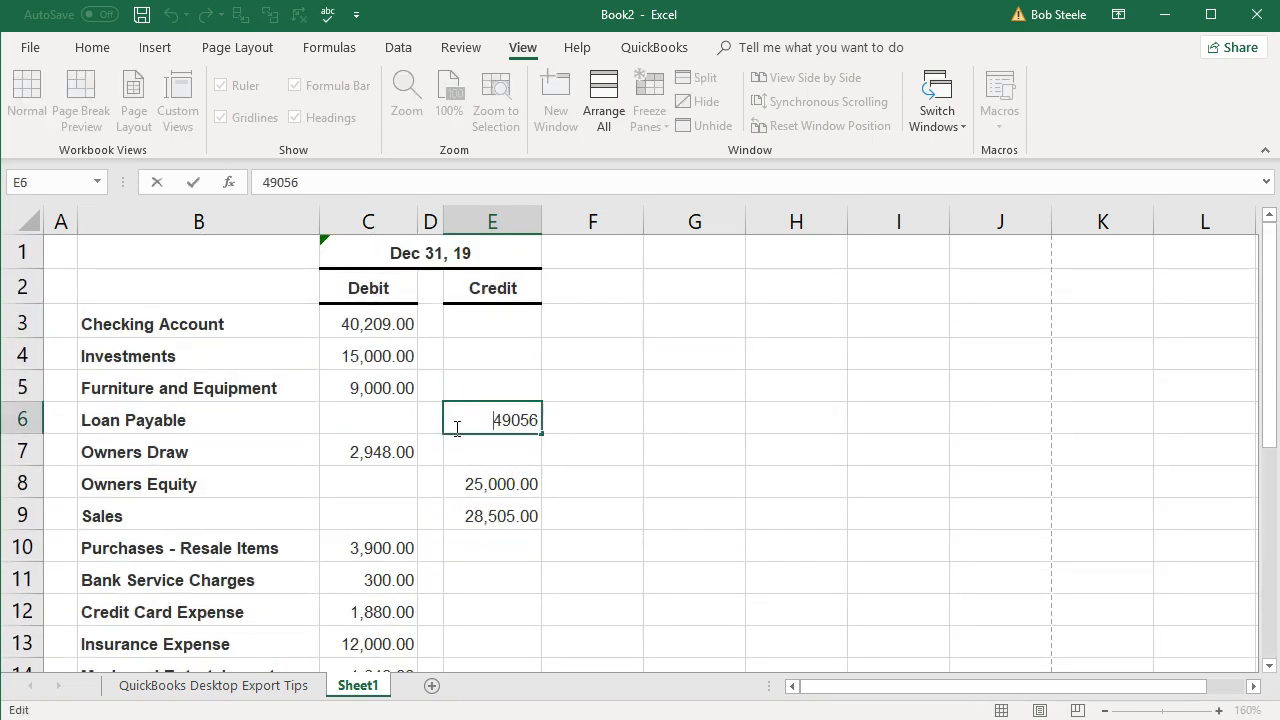
{"action": "type", "text": "-"}
{"action": "key", "text": "Return"}
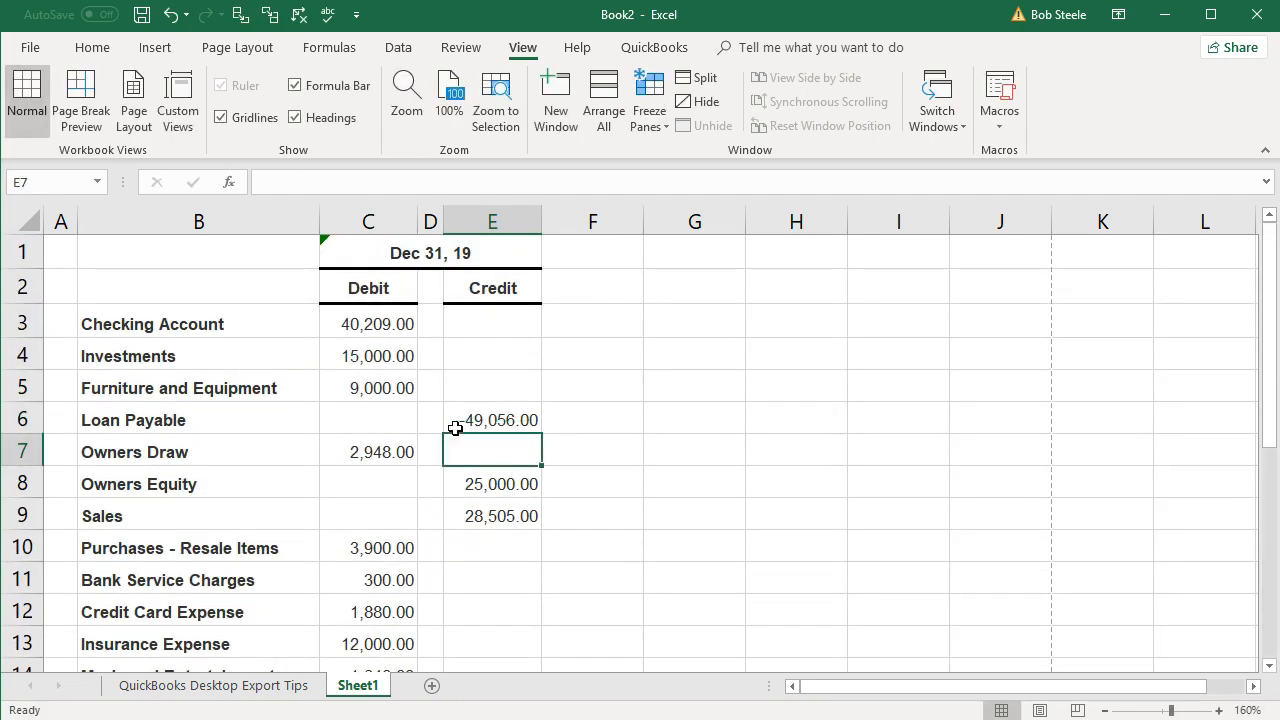
{"action": "double_click", "coordinate": [453, 485]}
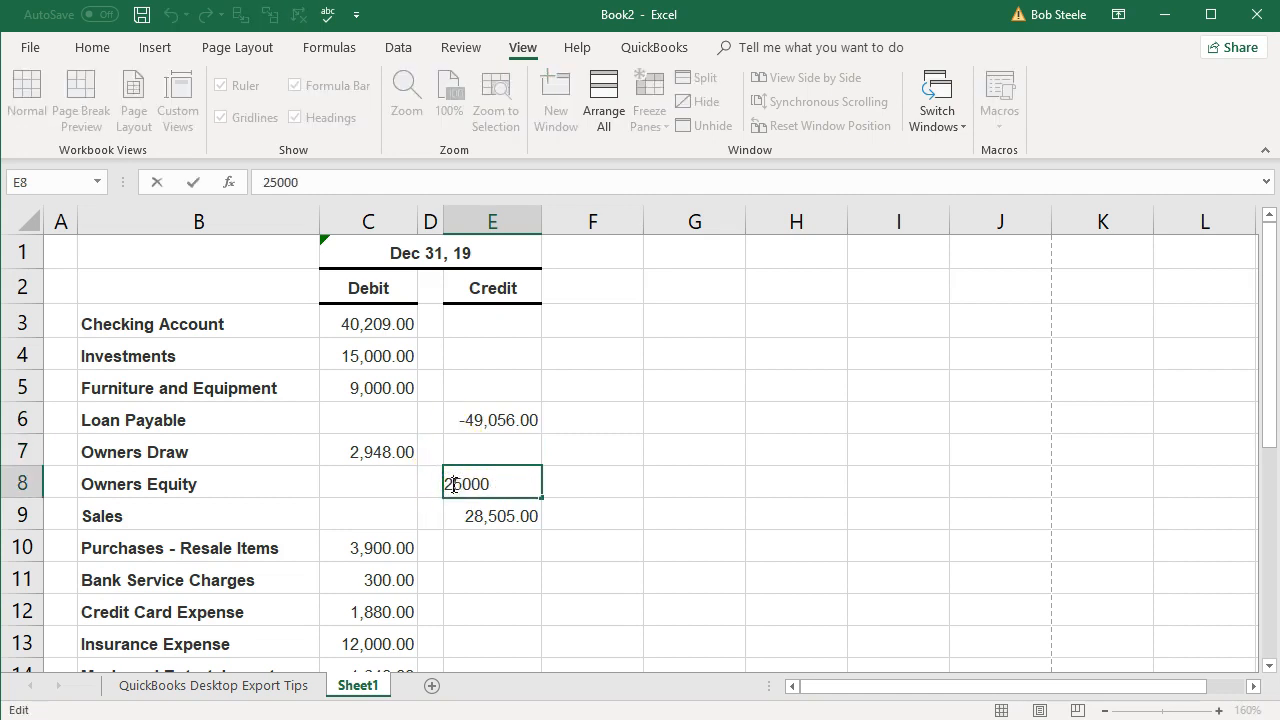
{"action": "left_click", "coordinate": [449, 484]}
{"action": "type", "text": "-"}
{"action": "key", "text": "Return"}
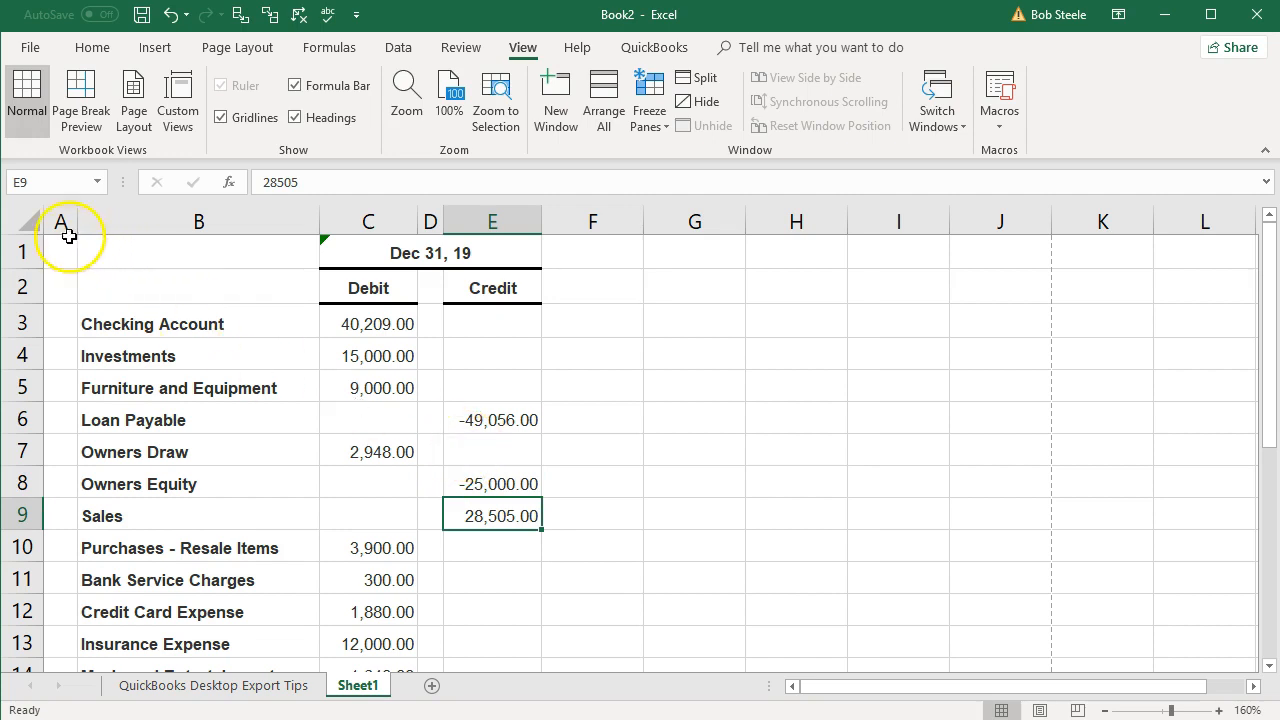
Format the entire sheet as Currency with no symbol, 0 decimal places and negative numbers in black parentheses
{"action": "left_click", "coordinate": [24, 220]}
{"action": "right_click", "coordinate": [160, 325]}
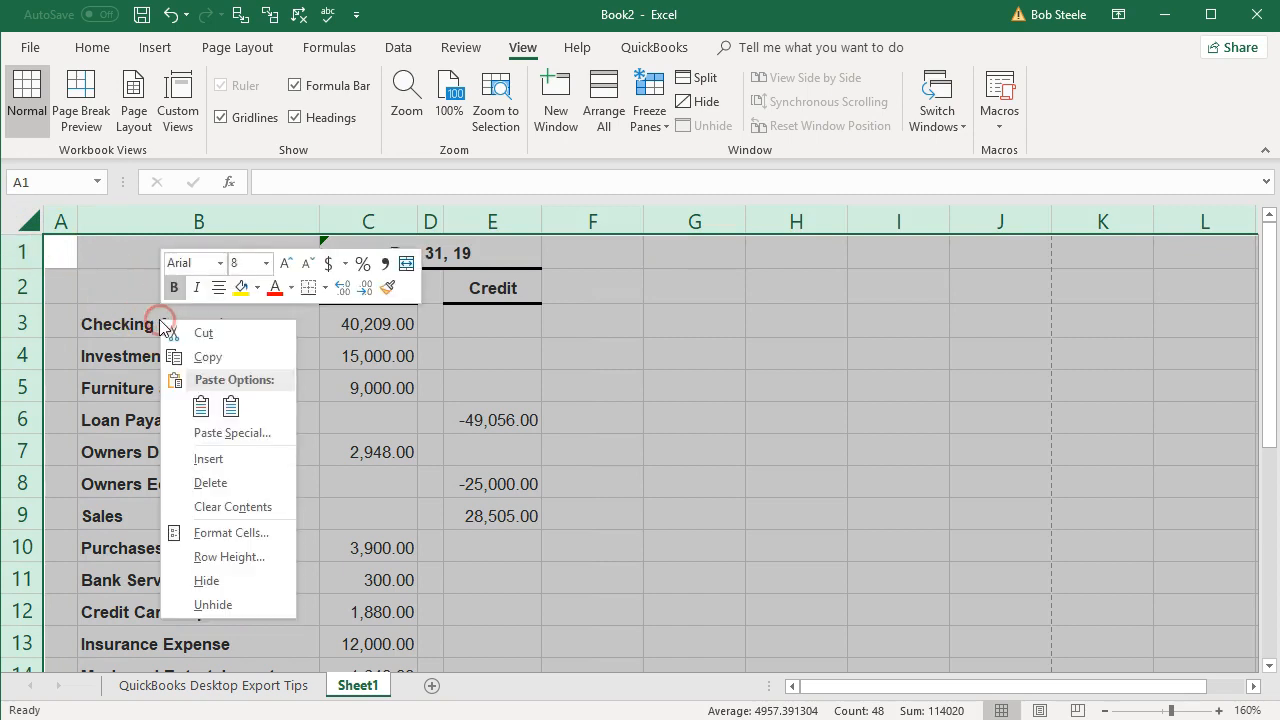
{"action": "left_click", "coordinate": [230, 532]}
{"action": "left_click_drag", "start_coordinate": [220, 296], "coordinate": [312, 261]}
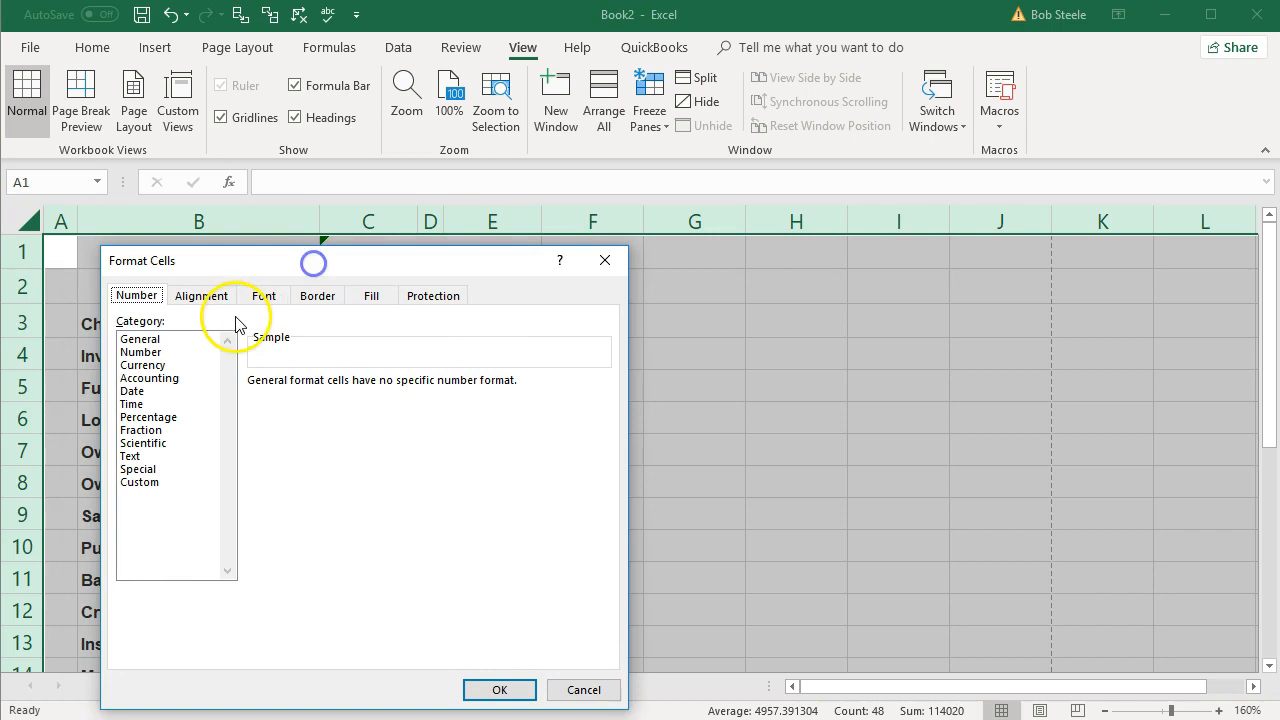
{"action": "left_click", "coordinate": [155, 366]}
{"action": "left_click", "coordinate": [290, 472]}
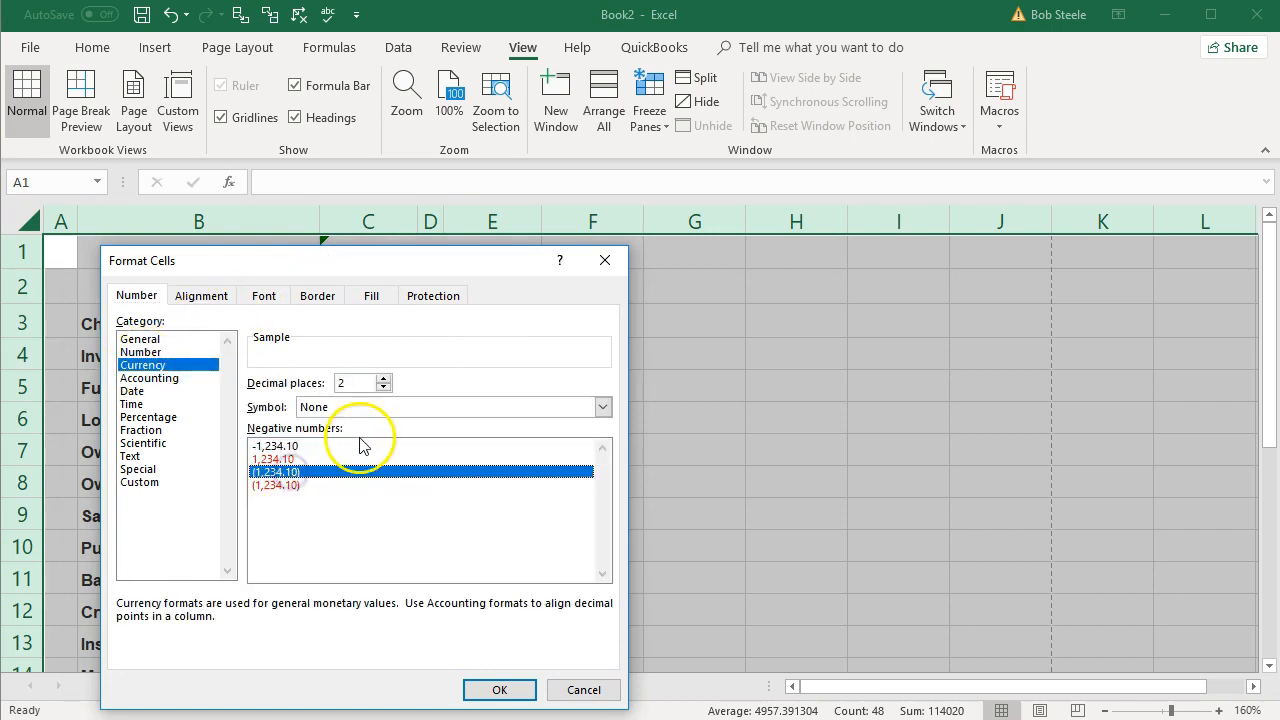
{"action": "left_click", "coordinate": [384, 388]}
{"action": "left_click", "coordinate": [384, 388]}
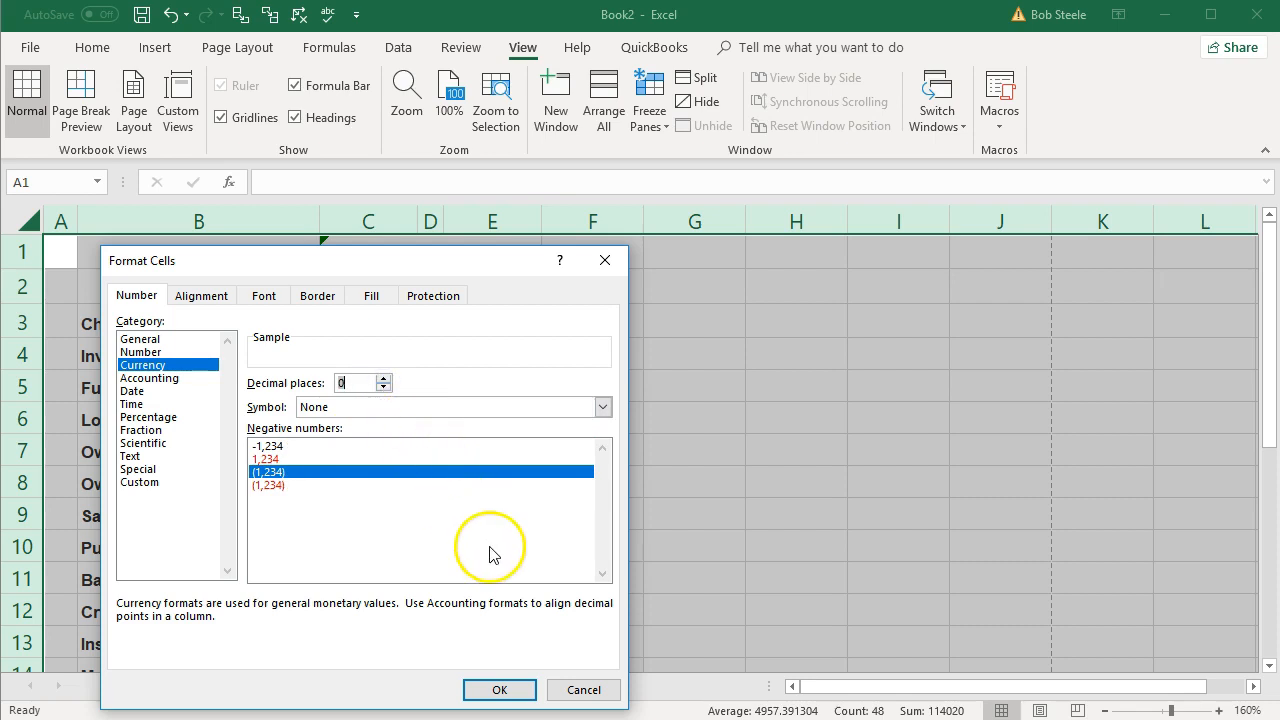
{"action": "left_click", "coordinate": [499, 690]}
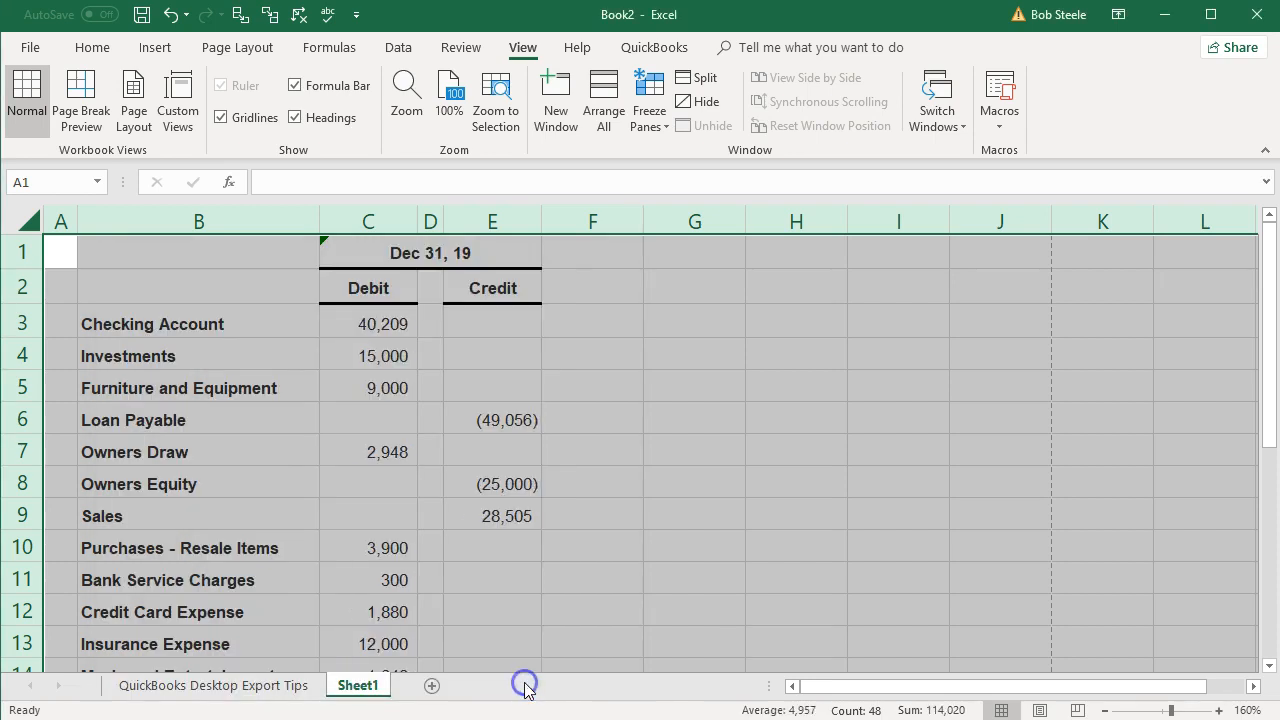
Make the Sales credit amount in E9 negative, entering -28505, and check the totals in row 24
{"action": "left_click", "coordinate": [505, 552]}
{"action": "left_click", "coordinate": [472, 515]}
{"action": "double_click", "coordinate": [472, 515]}
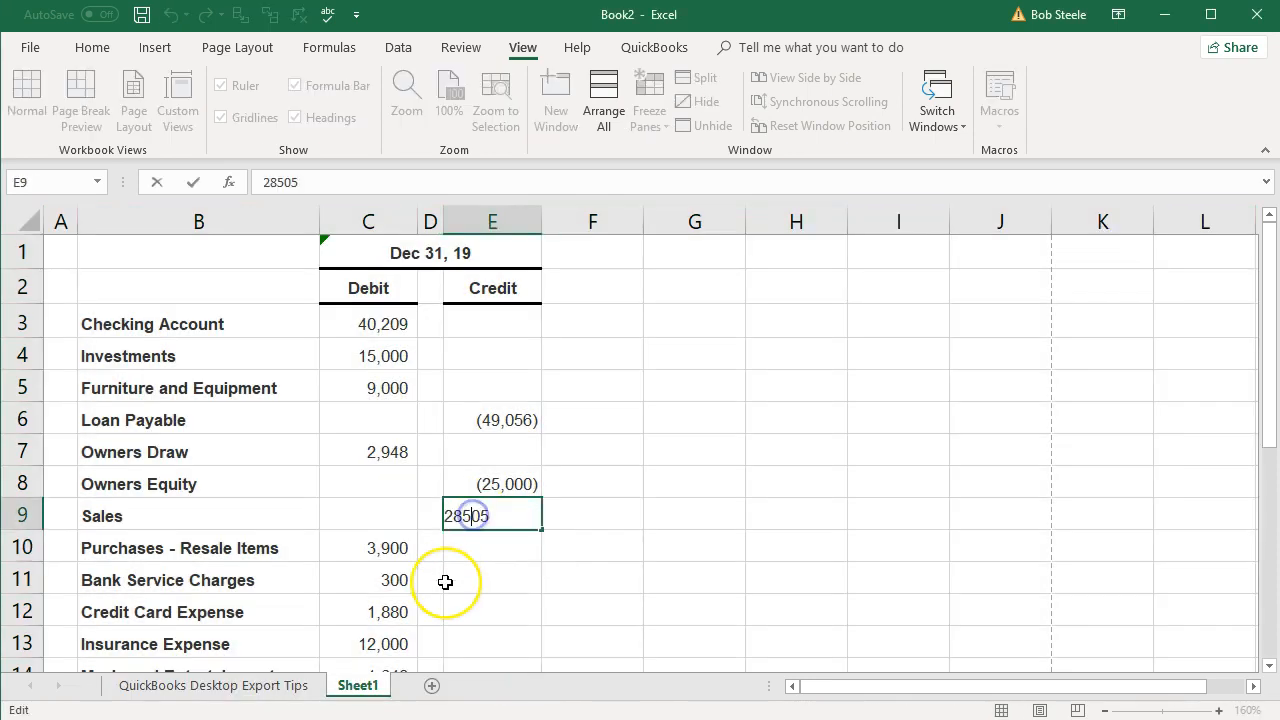
{"action": "key", "text": "Home"}
{"action": "type", "text": "-"}
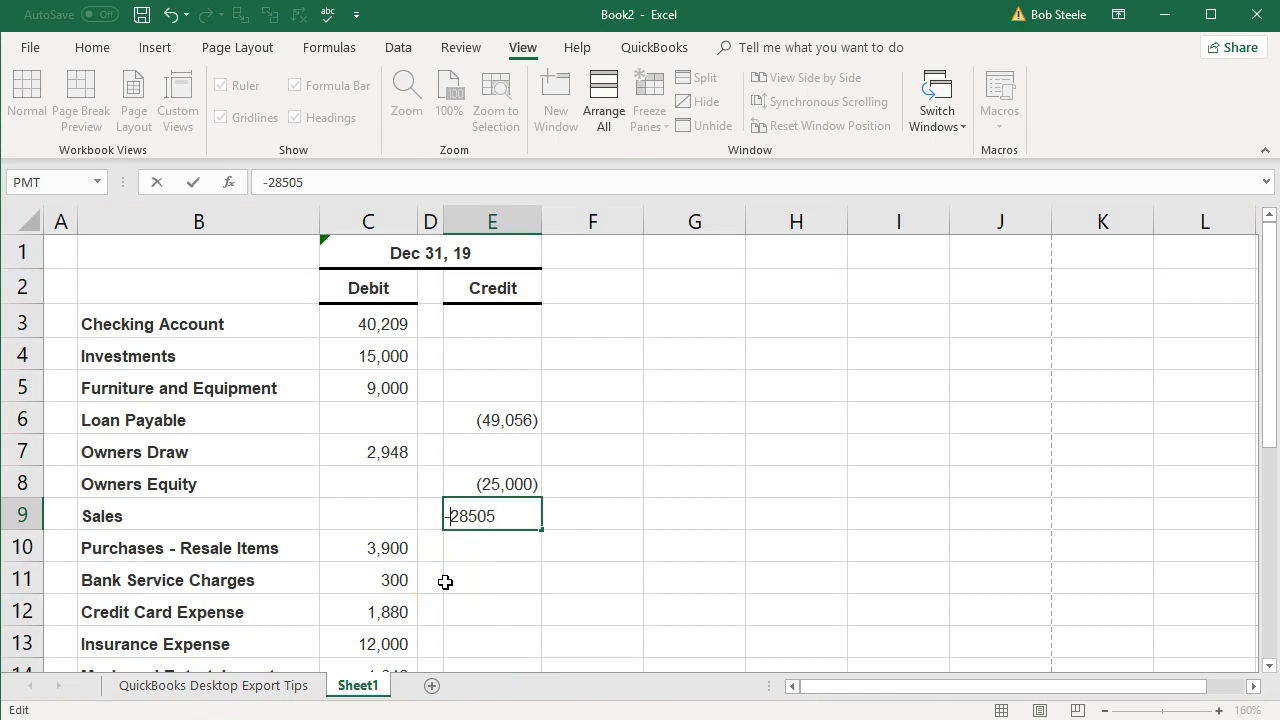
{"action": "key", "text": "Return"}
{"action": "scroll", "coordinate": [445, 581], "scroll_direction": "down", "scroll_amount": 3}
{"action": "scroll", "coordinate": [445, 581], "scroll_direction": "down", "scroll_amount": 3}
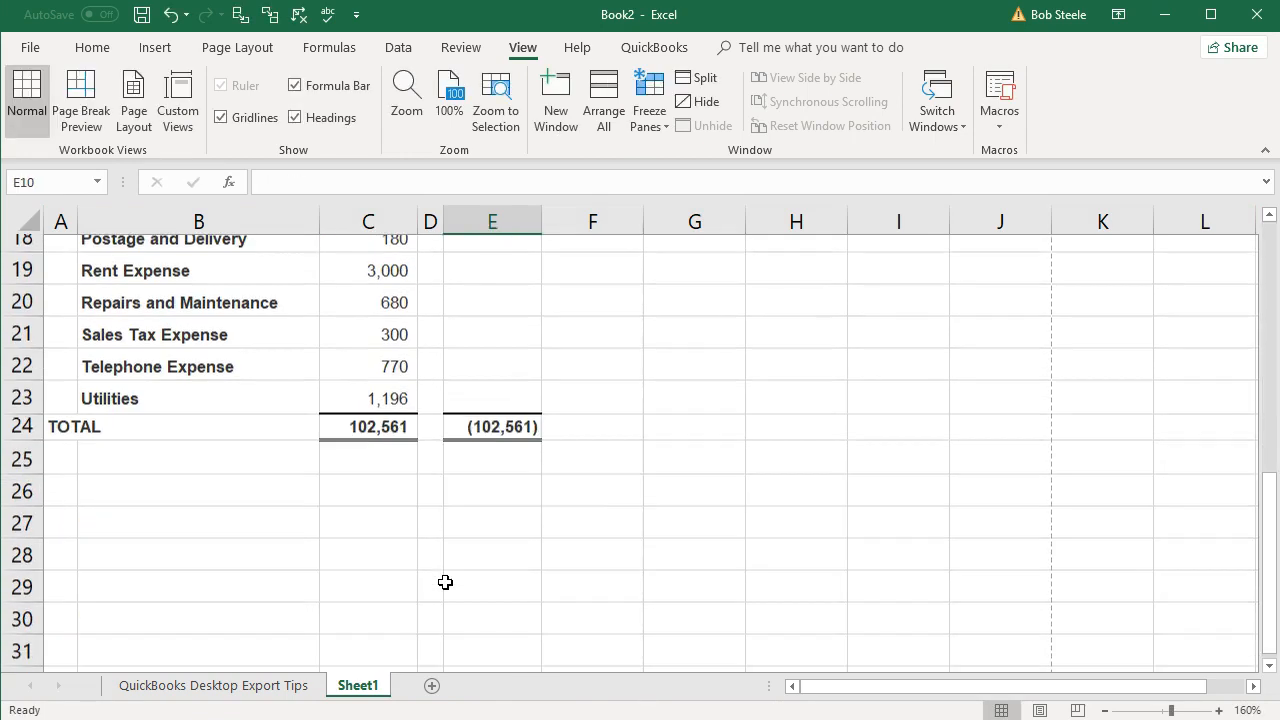
Move the Loan Payable, Owners Equity and Sales credit amounts into the Debit column and check the total formula in C24
{"action": "left_click", "coordinate": [378, 420]}
{"action": "left_click", "coordinate": [511, 420]}
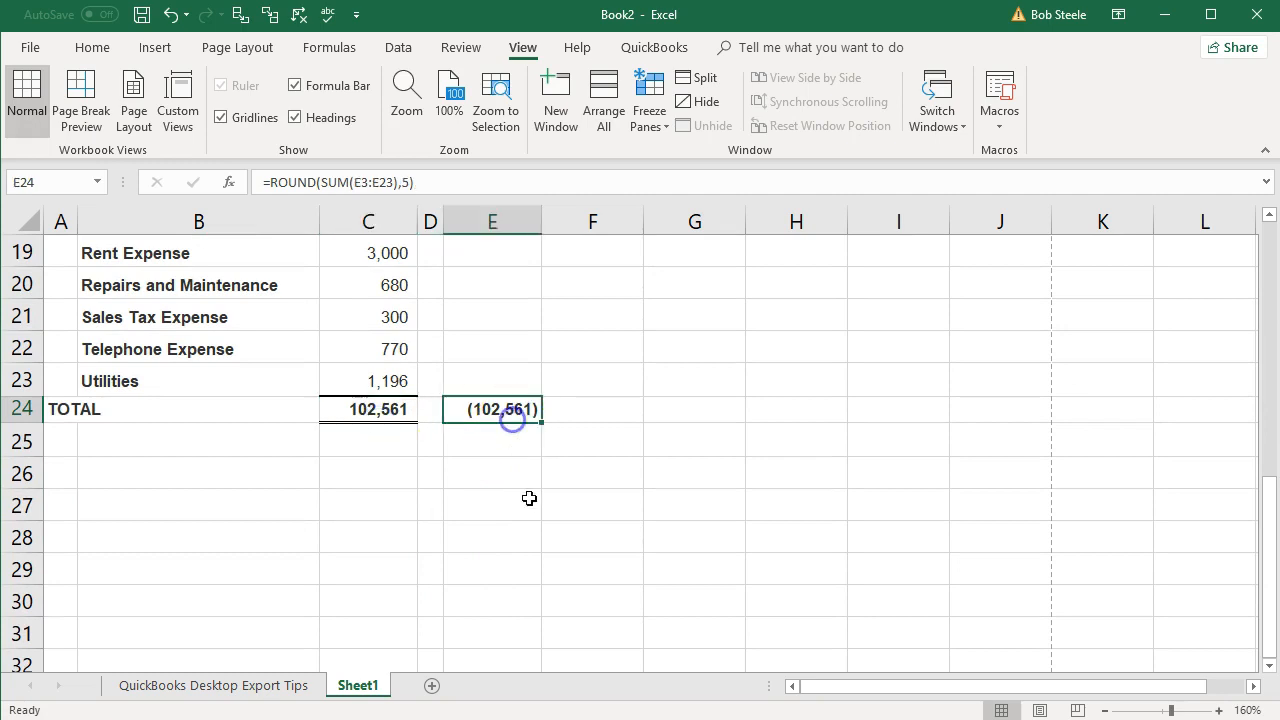
{"action": "scroll", "coordinate": [533, 543], "scroll_direction": "up", "scroll_amount": 5}
{"action": "scroll", "coordinate": [533, 543], "scroll_direction": "up", "scroll_amount": 1}
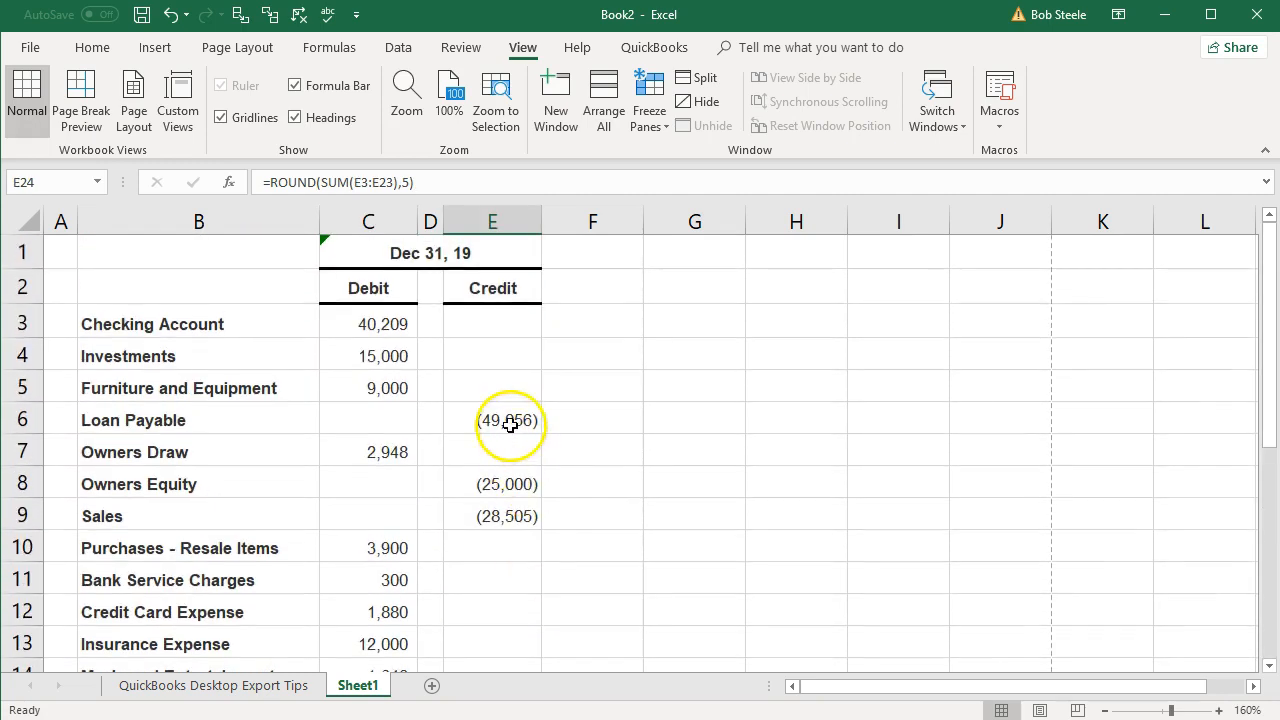
{"action": "left_click", "coordinate": [505, 420]}
{"action": "left_click_drag", "start_coordinate": [500, 434], "coordinate": [410, 425]}
{"action": "left_click", "coordinate": [486, 486]}
{"action": "left_click_drag", "start_coordinate": [486, 486], "coordinate": [383, 520]}
{"action": "scroll", "coordinate": [531, 583], "scroll_direction": "down", "scroll_amount": 5}
{"action": "double_click", "coordinate": [391, 507]}
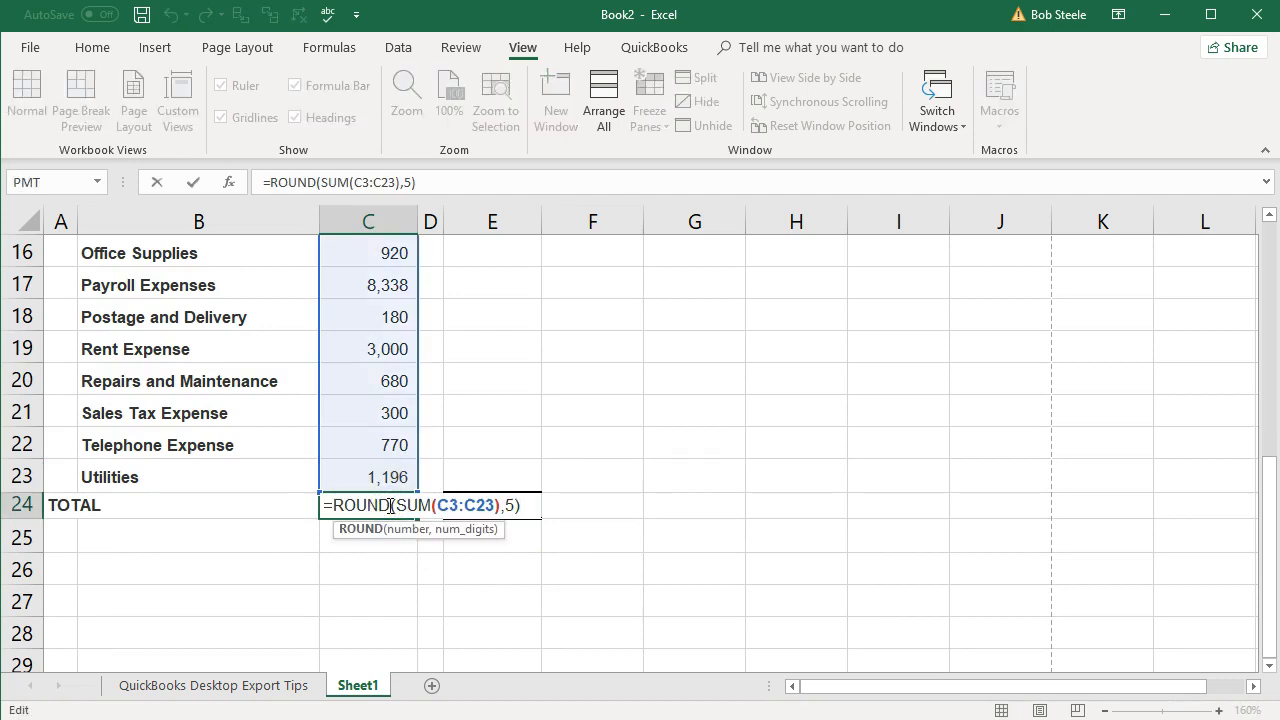
{"action": "key", "text": "Return"}
{"action": "scroll", "coordinate": [388, 505], "scroll_direction": "up", "scroll_amount": 5}
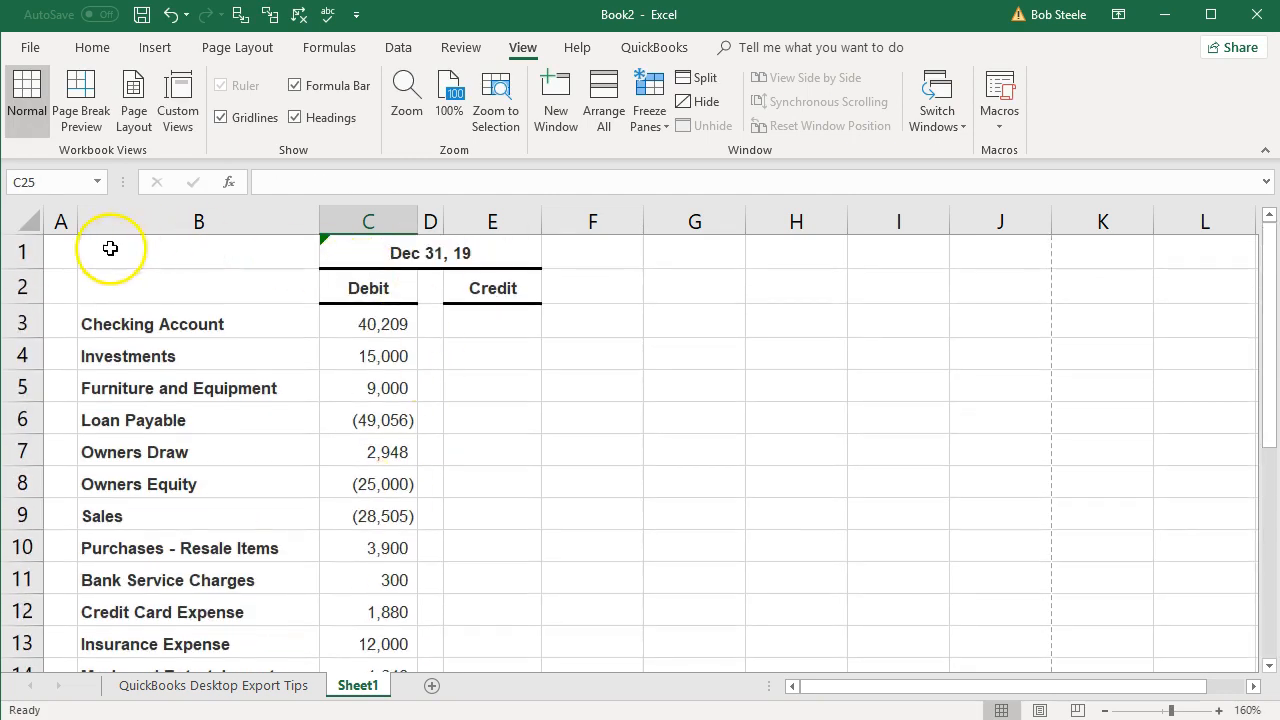
Delete the Dec 31, 19 date row above the Debit and Credit headings
{"action": "left_click", "coordinate": [25, 251]}
{"action": "right_click", "coordinate": [158, 257]}
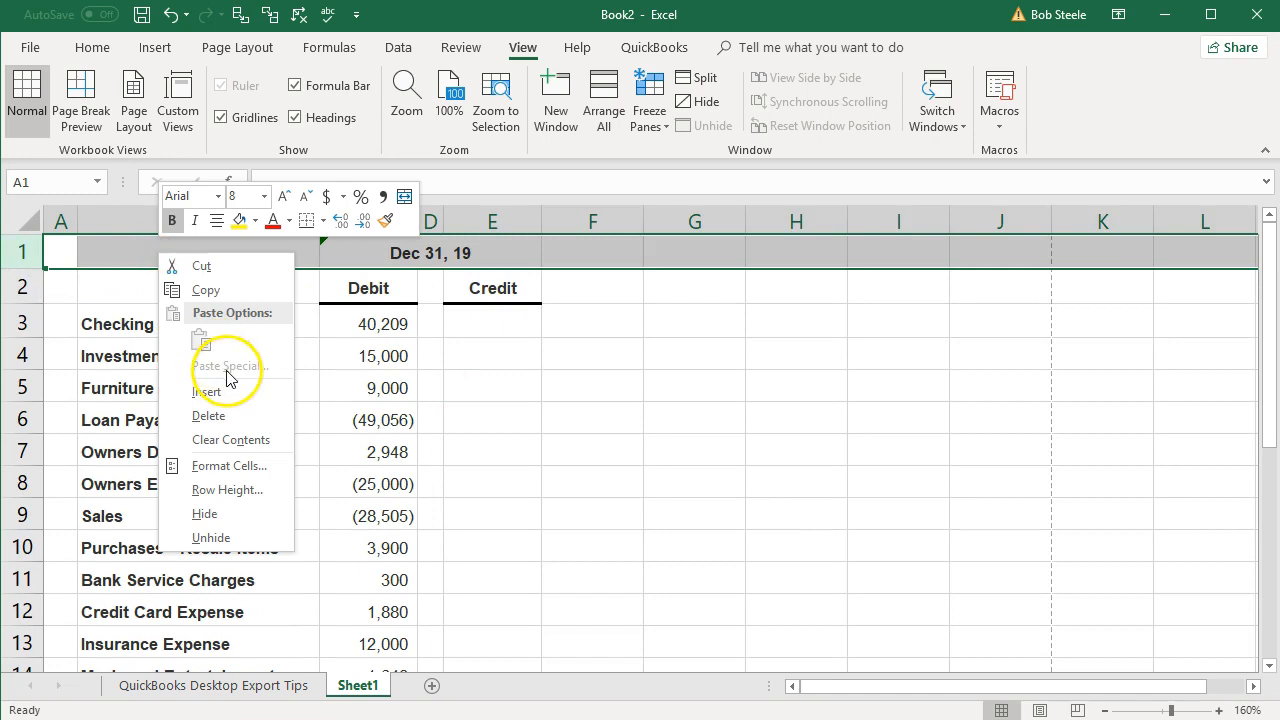
{"action": "left_click", "coordinate": [232, 418]}
{"action": "left_click", "coordinate": [532, 408]}
Delete columns D through G, including the emptied Credit column
{"action": "left_click_drag", "start_coordinate": [433, 221], "coordinate": [690, 222]}
{"action": "right_click", "coordinate": [611, 330]}
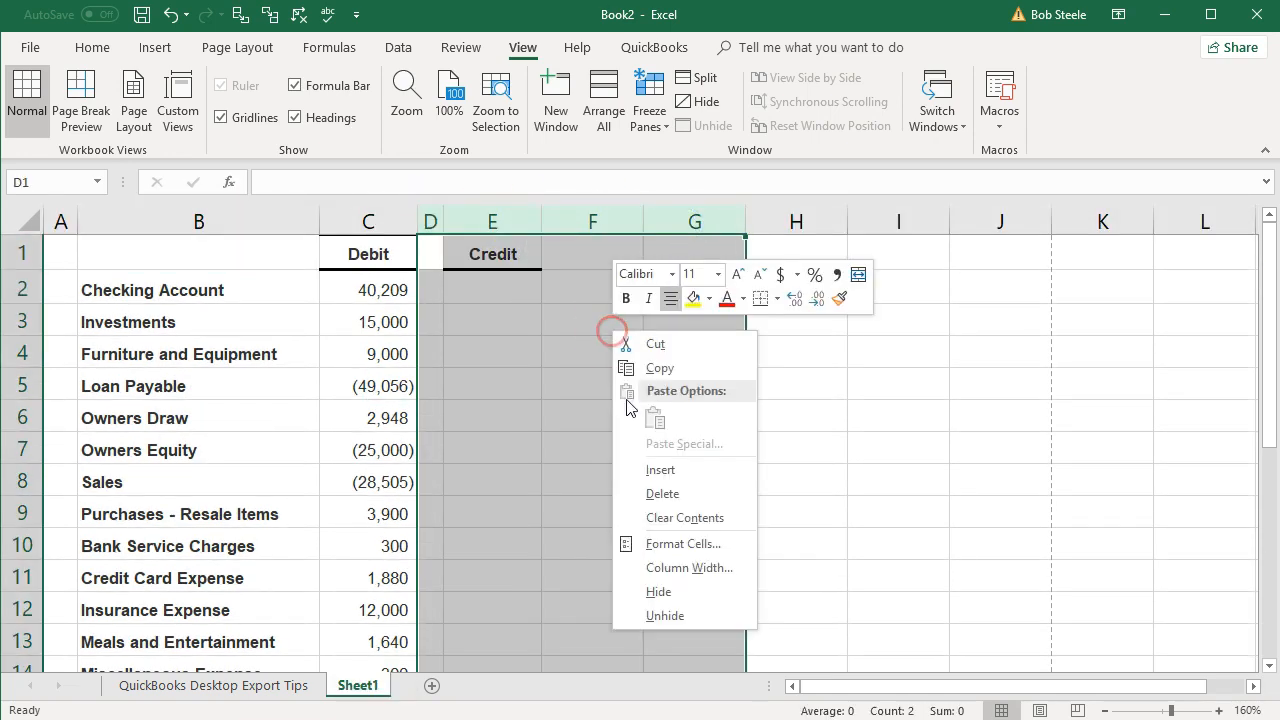
{"action": "left_click", "coordinate": [645, 490]}
{"action": "left_click", "coordinate": [627, 493]}
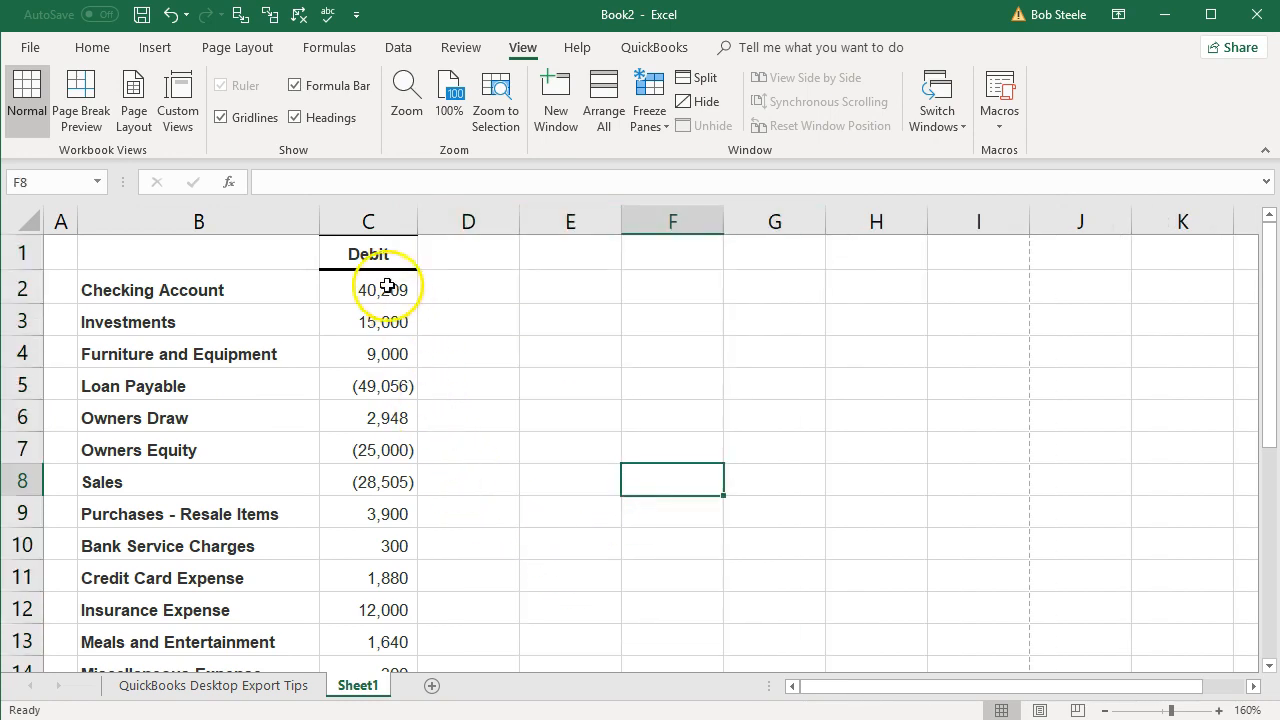
Delete the row with the Debit heading and insert a blank row above Checking Account in its place
{"action": "left_click", "coordinate": [362, 253]}
{"action": "left_click", "coordinate": [25, 256]}
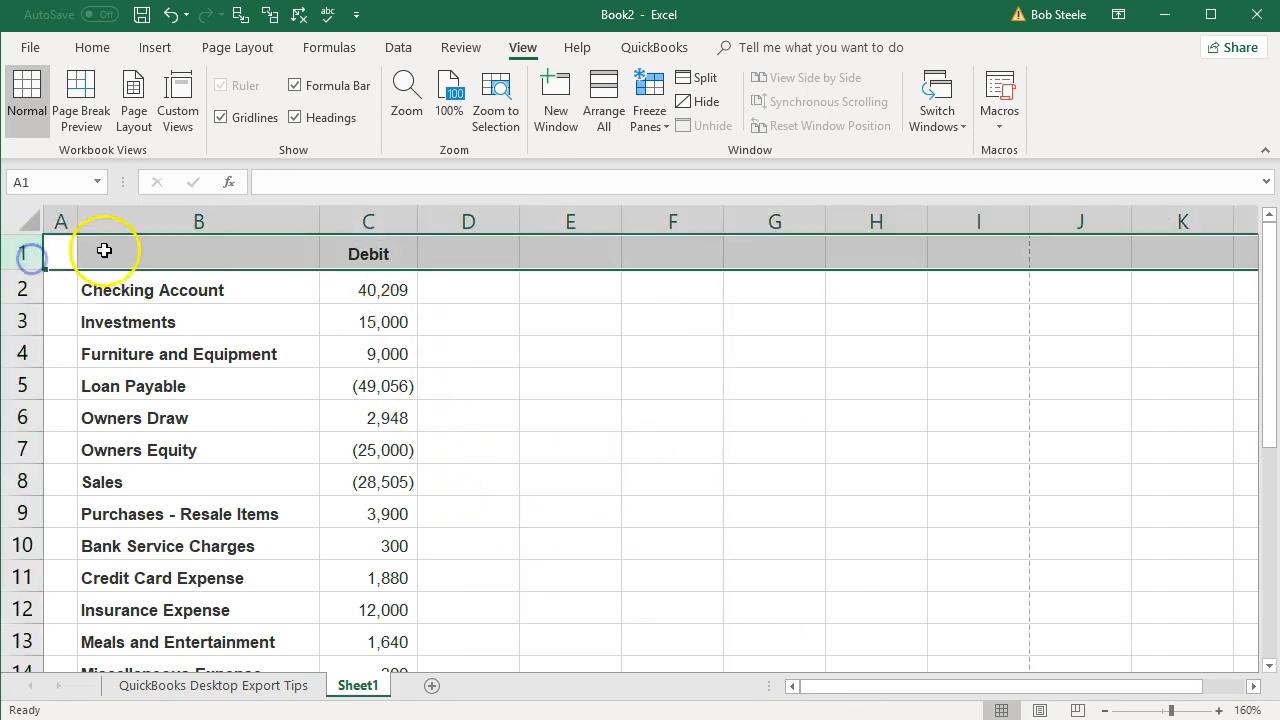
{"action": "right_click", "coordinate": [104, 252]}
{"action": "left_click", "coordinate": [174, 411]}
{"action": "left_click", "coordinate": [229, 380]}
{"action": "left_click", "coordinate": [26, 254]}
{"action": "right_click", "coordinate": [130, 254]}
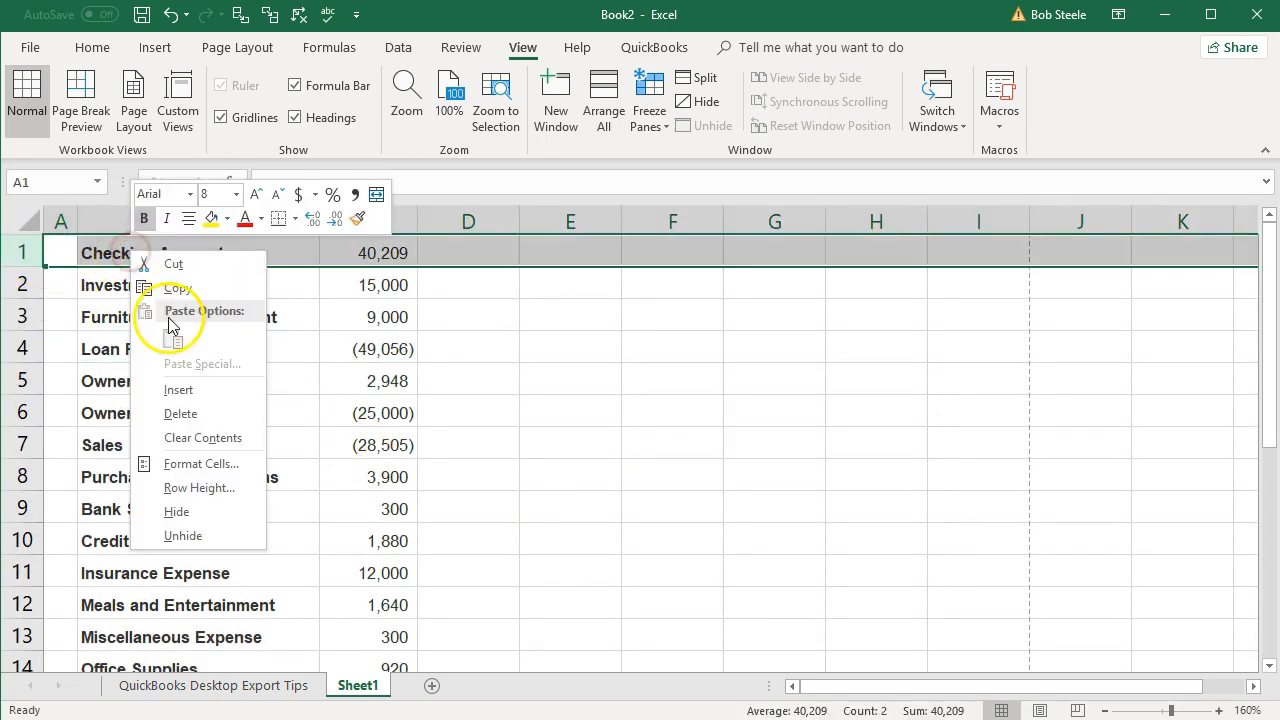
{"action": "left_click", "coordinate": [182, 390]}
{"action": "left_click", "coordinate": [185, 385]}
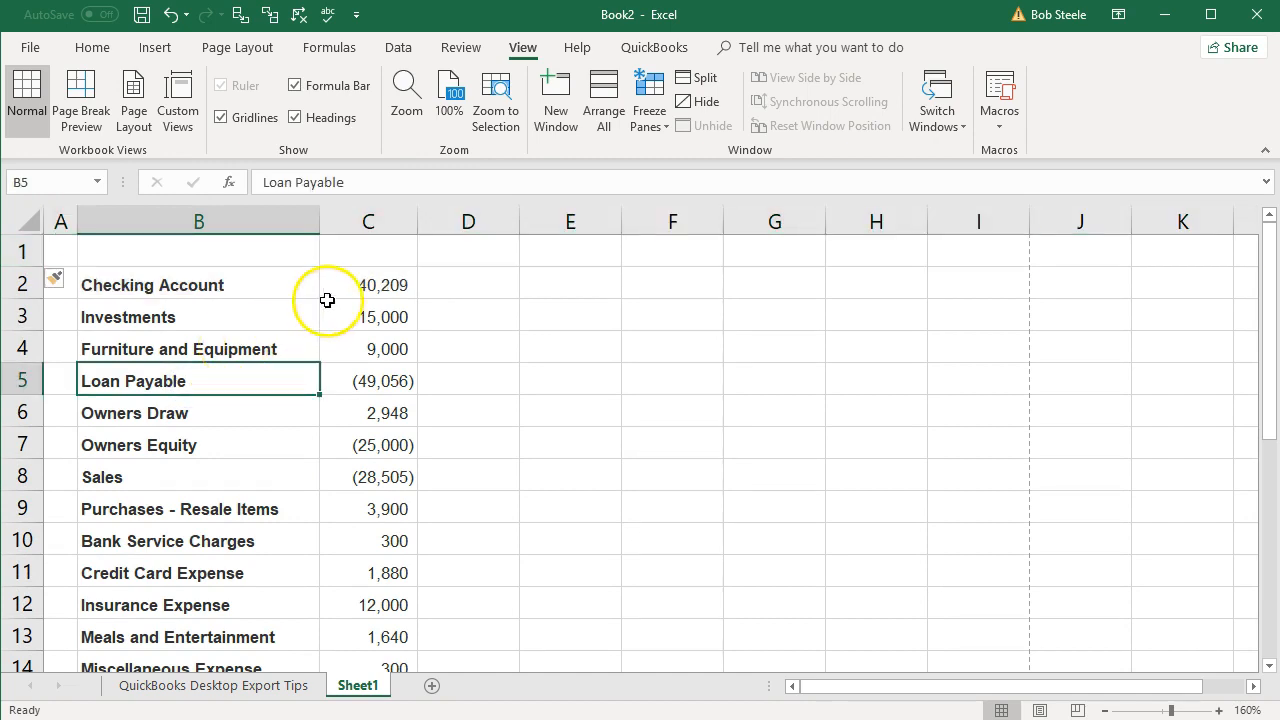
Enter the column headings Beg Bal, Adj and End Bal in cells C1 through E1
{"action": "left_click", "coordinate": [366, 252]}
{"action": "type", "text": "Be"}
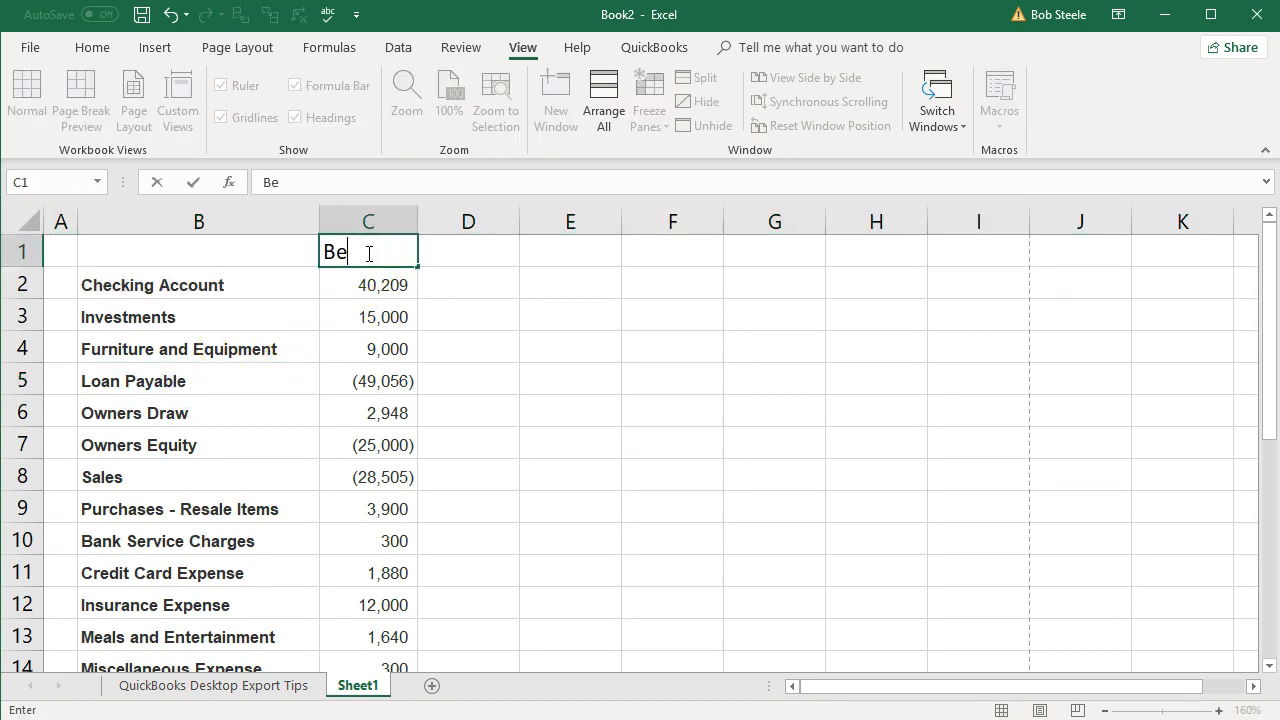
{"action": "type", "text": "g Bal"}
{"action": "key", "text": "Tab"}
{"action": "type", "text": "Adj"}
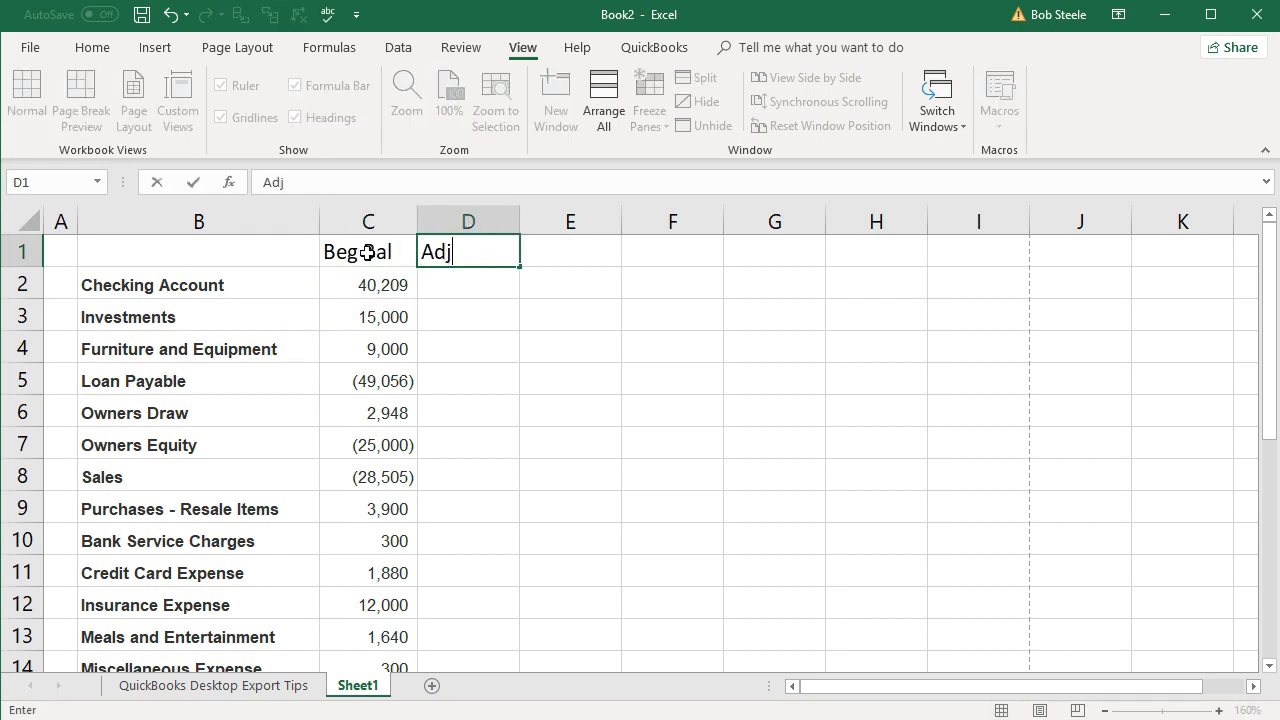
{"action": "key", "text": "Tab"}
{"action": "type", "text": "End Bal"}
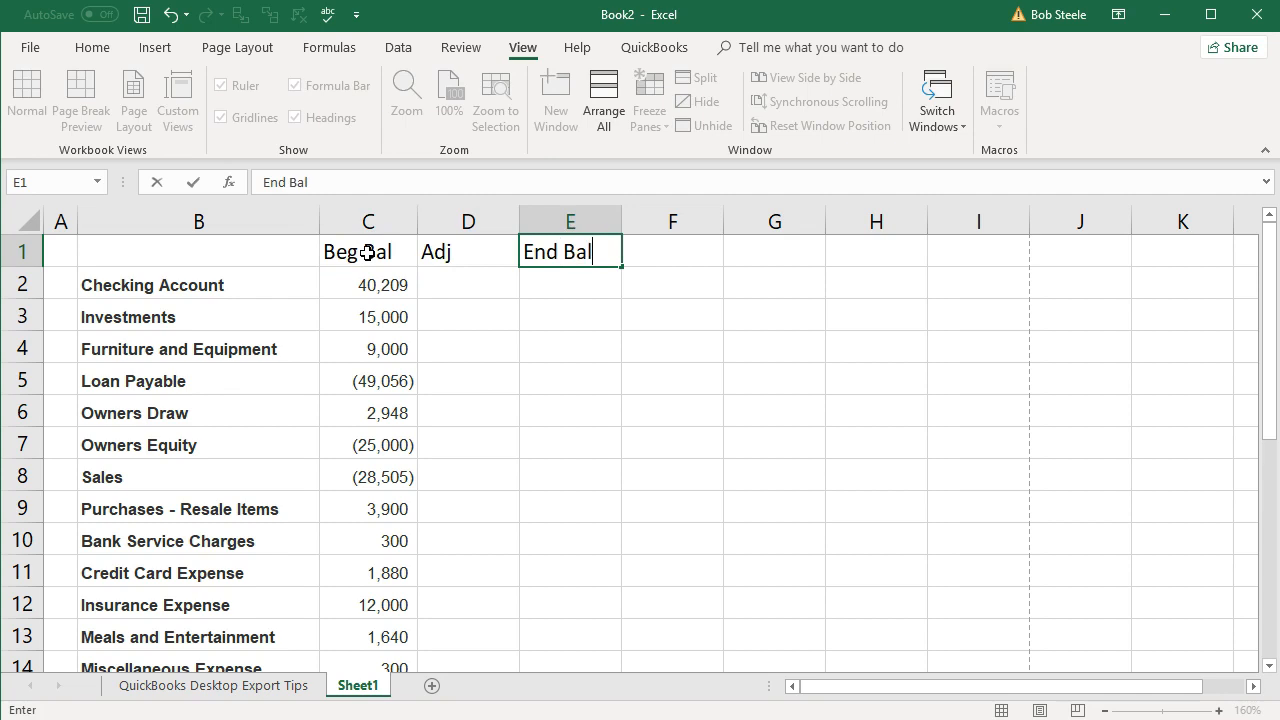
{"action": "key", "text": "Return"}
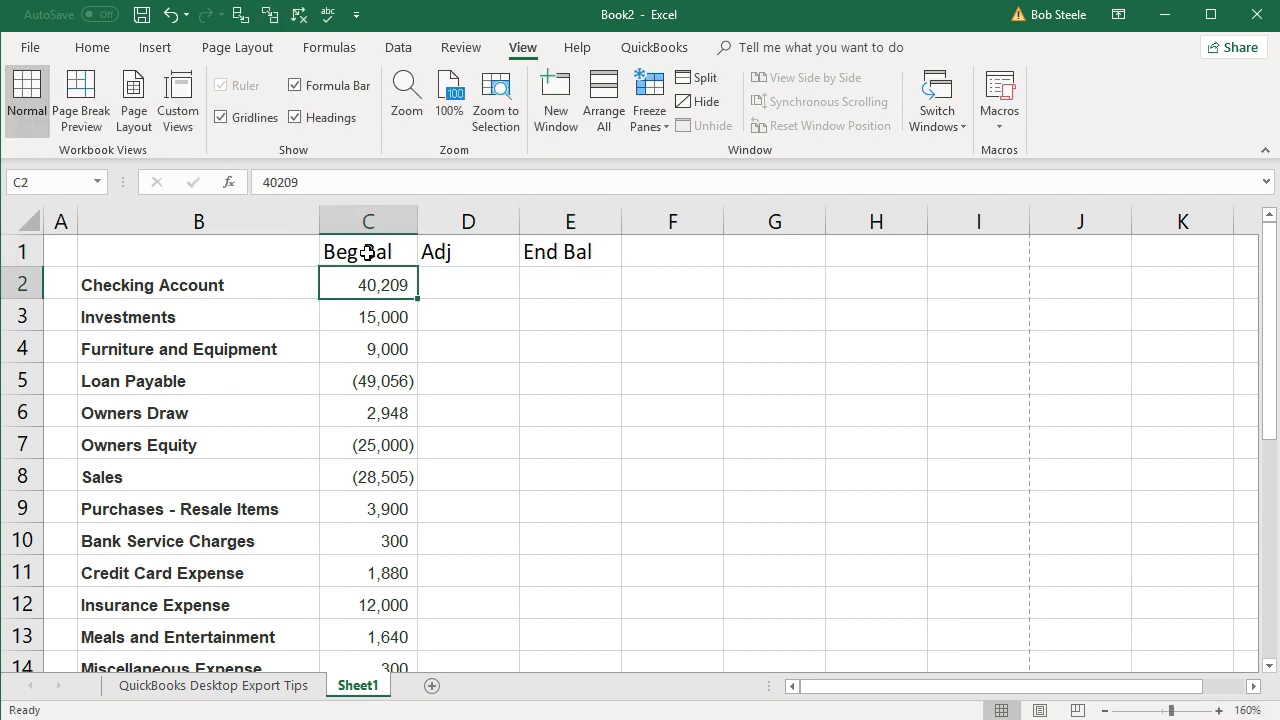
Make the text of the entire sheet bold
{"action": "left_click", "coordinate": [30, 221]}
{"action": "left_click", "coordinate": [95, 52]}
{"action": "left_click", "coordinate": [106, 117]}
{"action": "left_click", "coordinate": [106, 117]}
{"action": "left_click", "coordinate": [190, 437]}
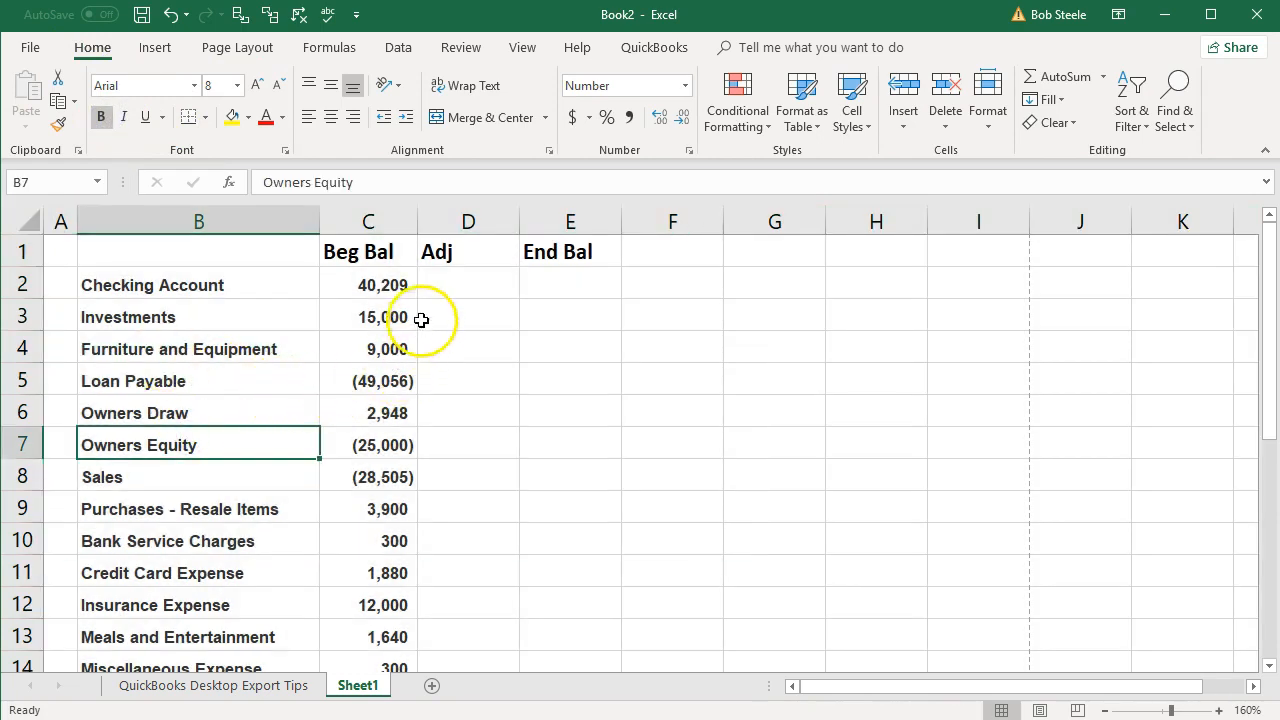
Center the Beg Bal, Adj and End Bal headings and add a bottom border beneath them
{"action": "left_click", "coordinate": [392, 259]}
{"action": "left_click_drag", "start_coordinate": [392, 259], "coordinate": [594, 240]}
{"action": "left_click", "coordinate": [330, 117]}
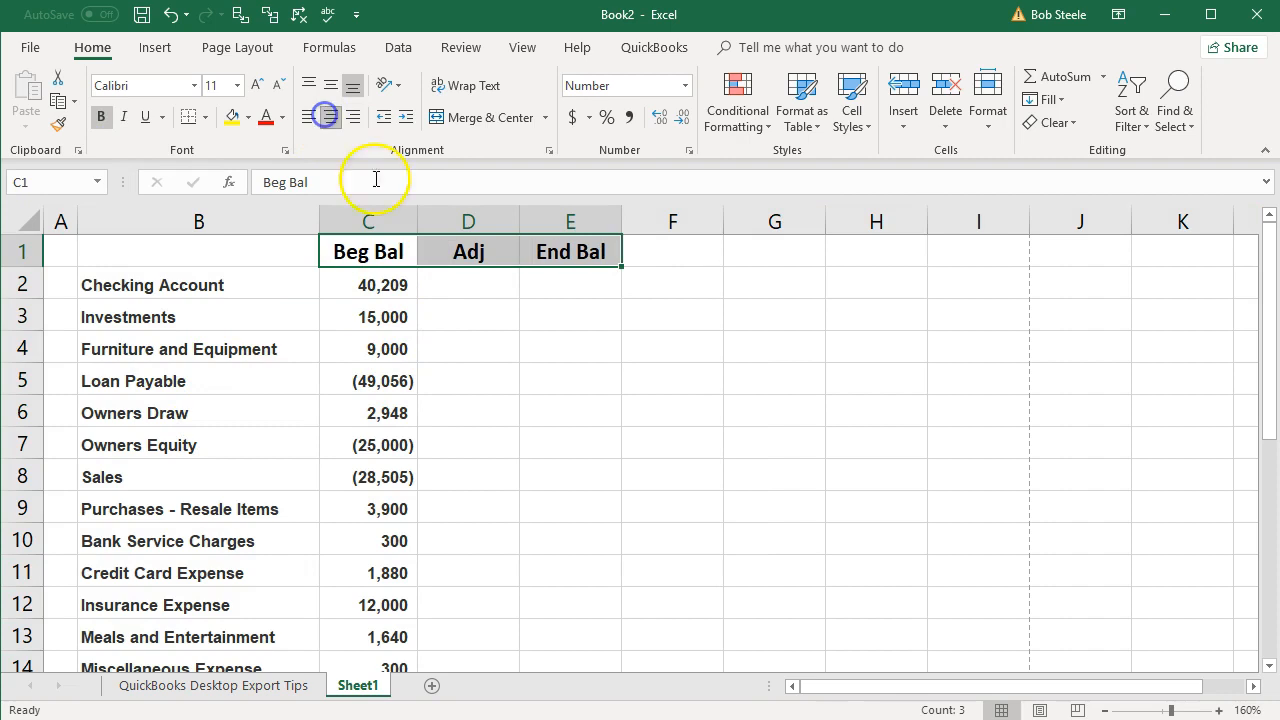
{"action": "left_click", "coordinate": [189, 117]}
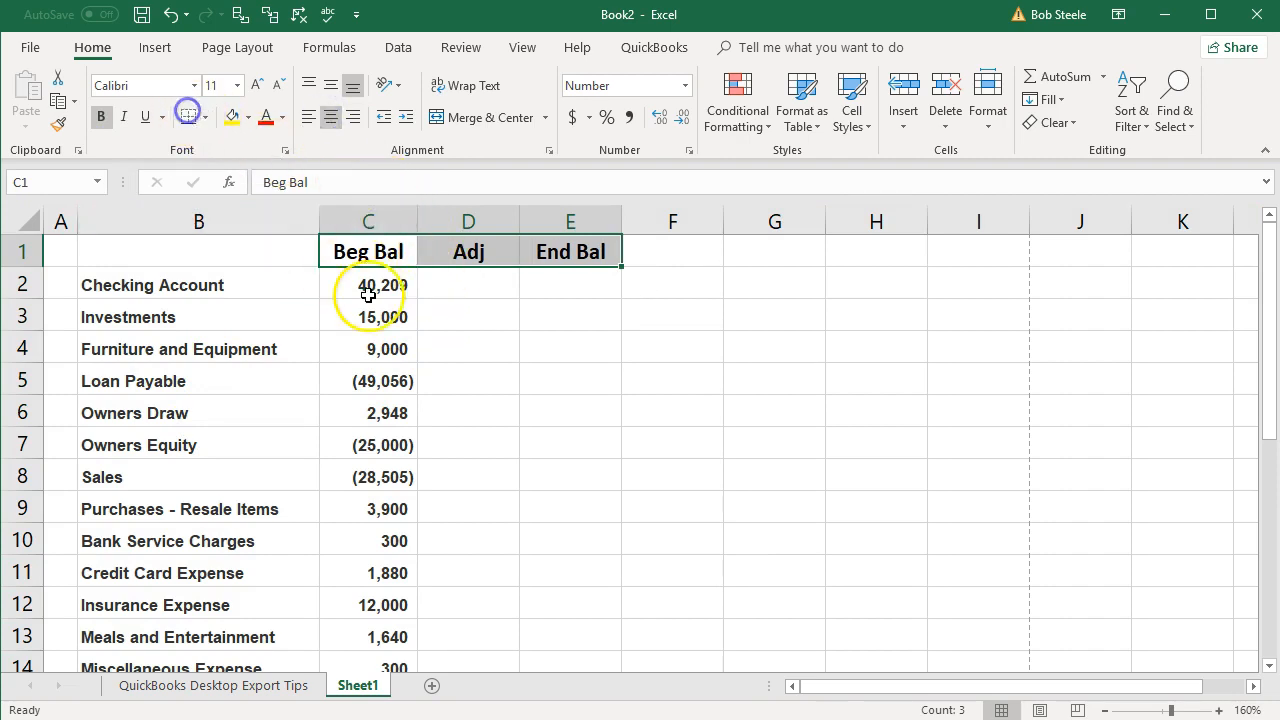
{"action": "left_click", "coordinate": [369, 292]}
Enter a SUM formula over C2:D2 in E2 and fill it down to the Utilities row, E22
{"action": "left_click", "coordinate": [567, 289]}
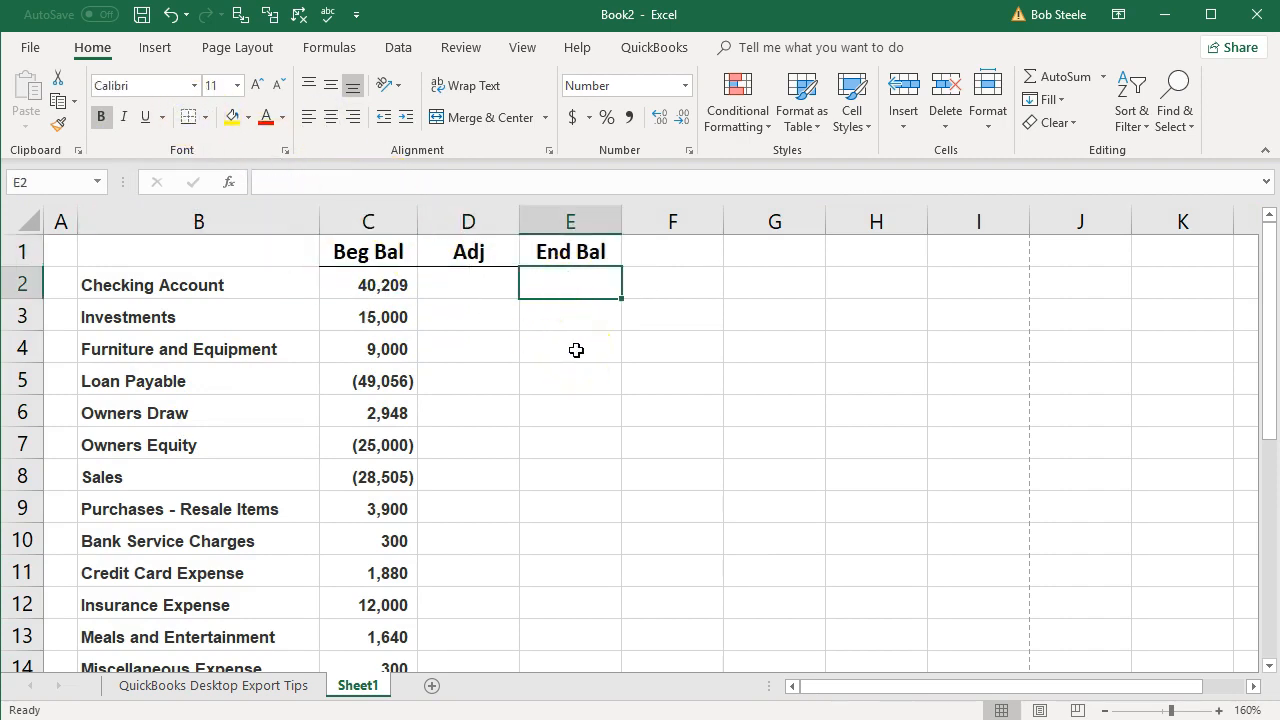
{"action": "type", "text": "=sum"}
{"action": "type", "text": "("}
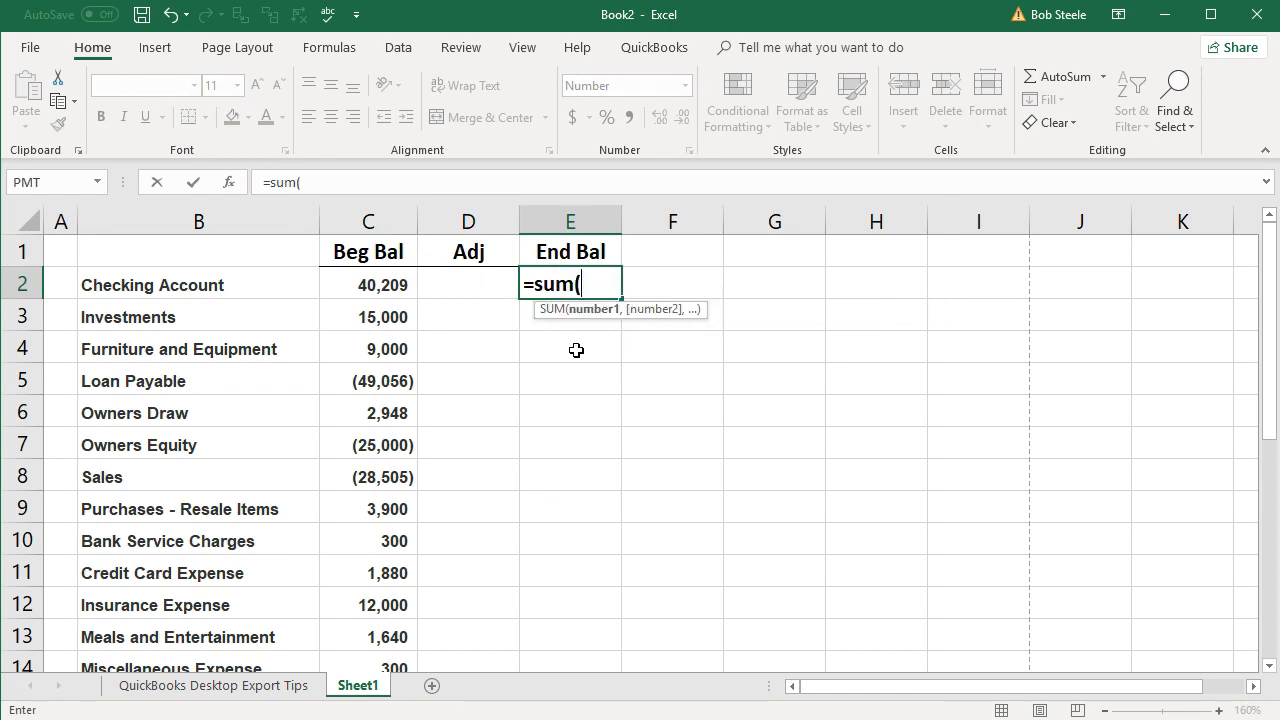
{"action": "key", "text": "Left"}
{"action": "key", "text": "shift+Left"}
{"action": "key", "text": "Return"}
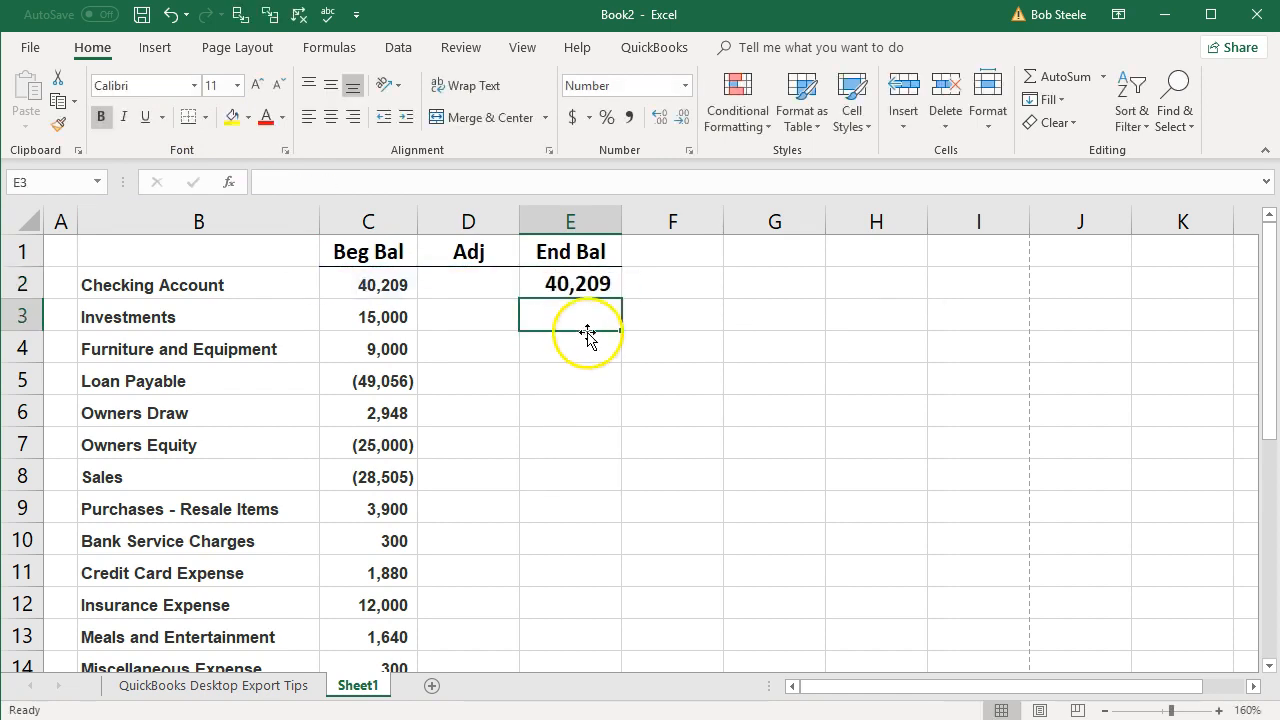
{"action": "left_click", "coordinate": [550, 290]}
{"action": "left_click_drag", "start_coordinate": [620, 302], "coordinate": [620, 590]}
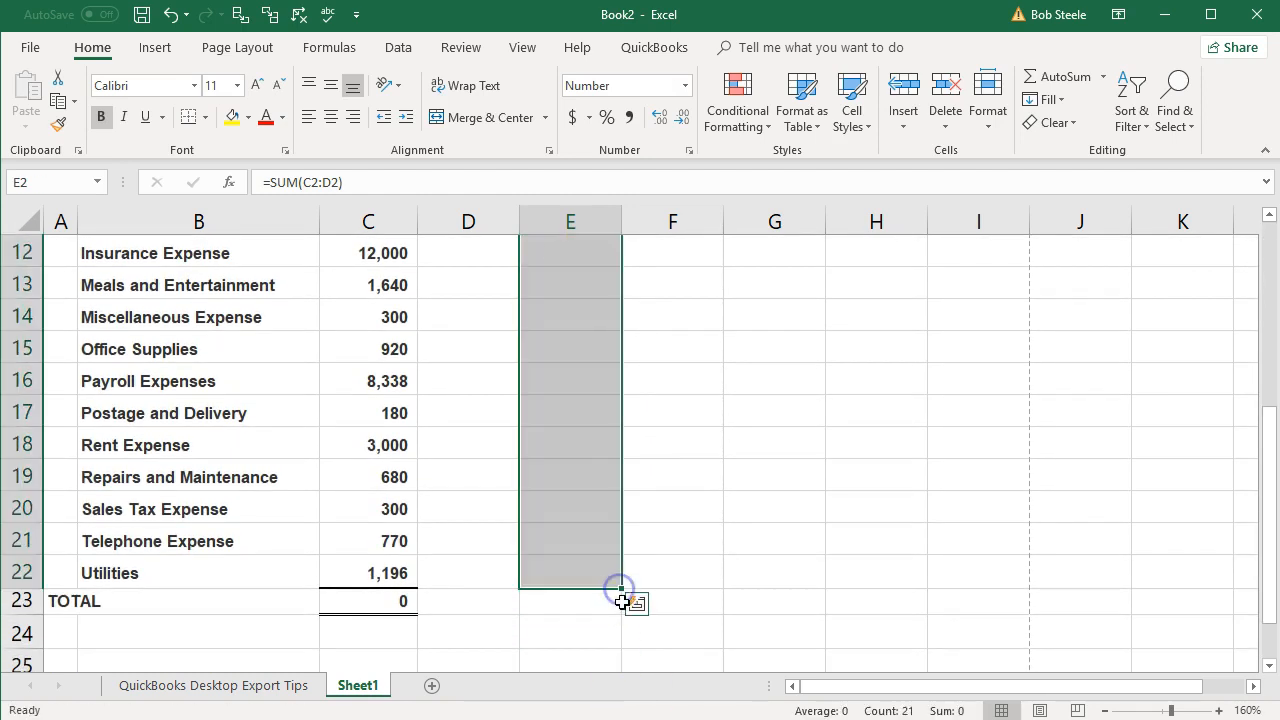
Copy the formatting of the Beg Bal amounts in C2:C23 onto the End Bal column with Format Painter
{"action": "scroll", "coordinate": [620, 601], "scroll_direction": "up", "scroll_amount": 4}
{"action": "mouse_move", "coordinate": [383, 290]}
{"action": "left_mouse_down"}
{"action": "mouse_move", "coordinate": [381, 547]}
{"action": "mouse_move", "coordinate": [423, 623]}
{"action": "mouse_move", "coordinate": [409, 631]}
{"action": "mouse_move", "coordinate": [398, 607]}
{"action": "left_mouse_up"}
{"action": "scroll", "coordinate": [392, 603], "scroll_direction": "up", "scroll_amount": 4}
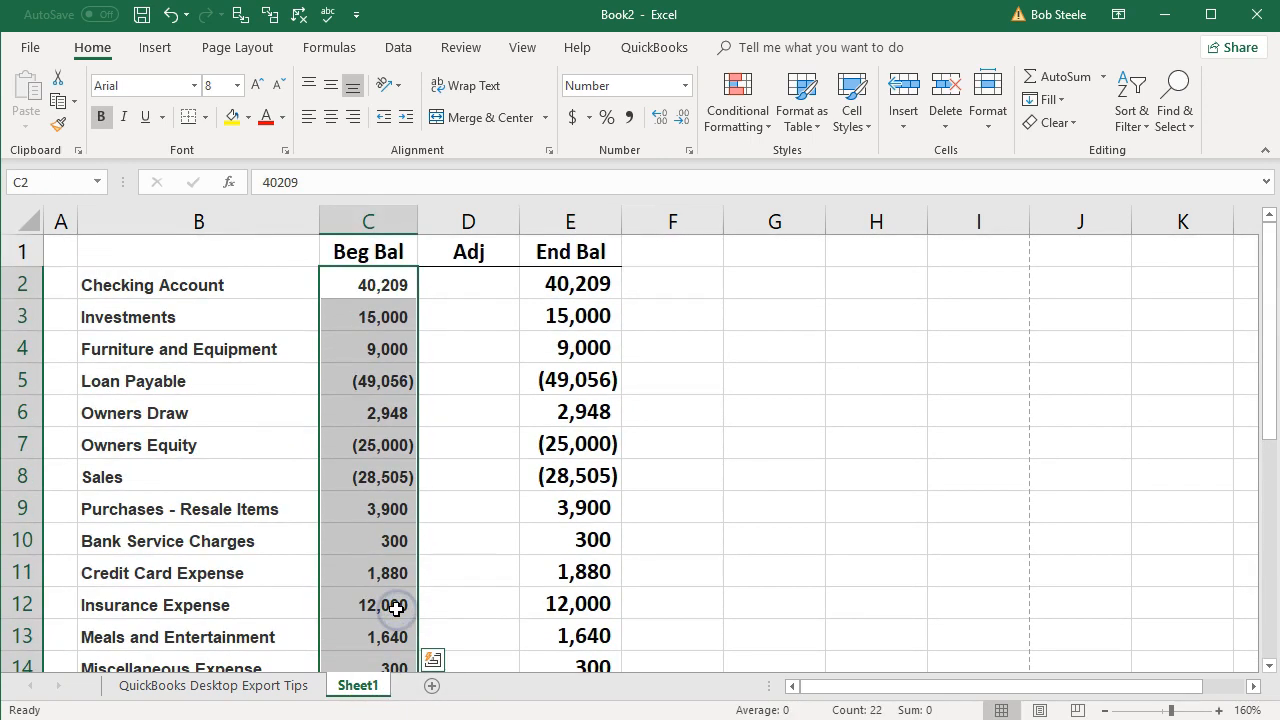
{"action": "left_click", "coordinate": [62, 128]}
{"action": "mouse_move", "coordinate": [548, 289]}
{"action": "left_mouse_down"}
{"action": "mouse_move", "coordinate": [535, 715]}
{"action": "mouse_move", "coordinate": [557, 603]}
{"action": "left_mouse_up"}
{"action": "scroll", "coordinate": [557, 600], "scroll_direction": "up", "scroll_amount": 4}
{"action": "left_click", "coordinate": [514, 574]}
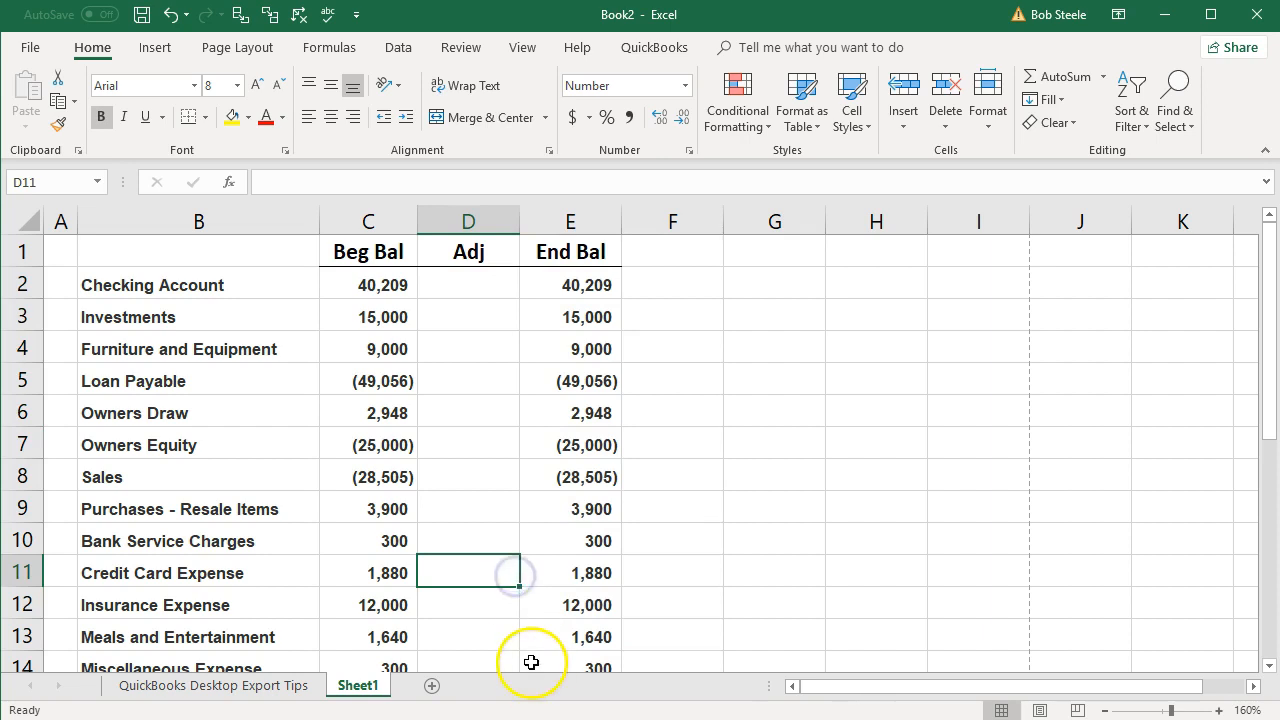
Insert three blank columns in front of column A
{"action": "left_click", "coordinate": [58, 222]}
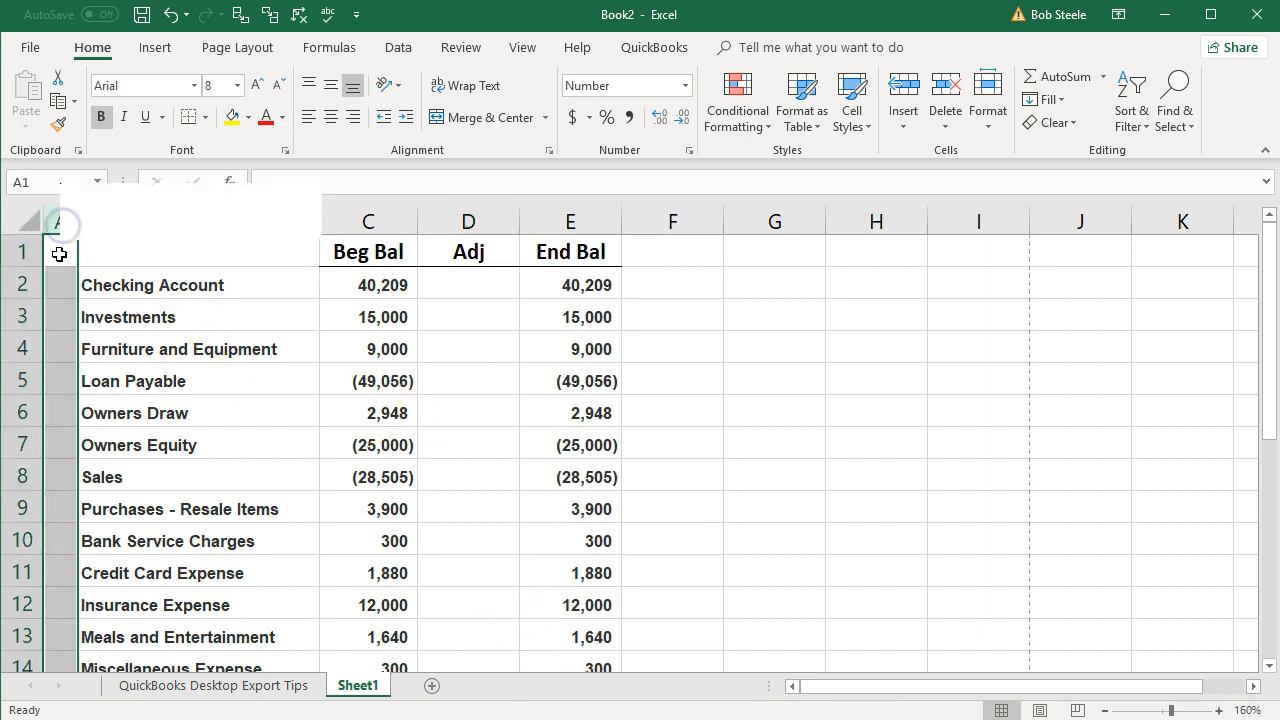
{"action": "right_click", "coordinate": [59, 254]}
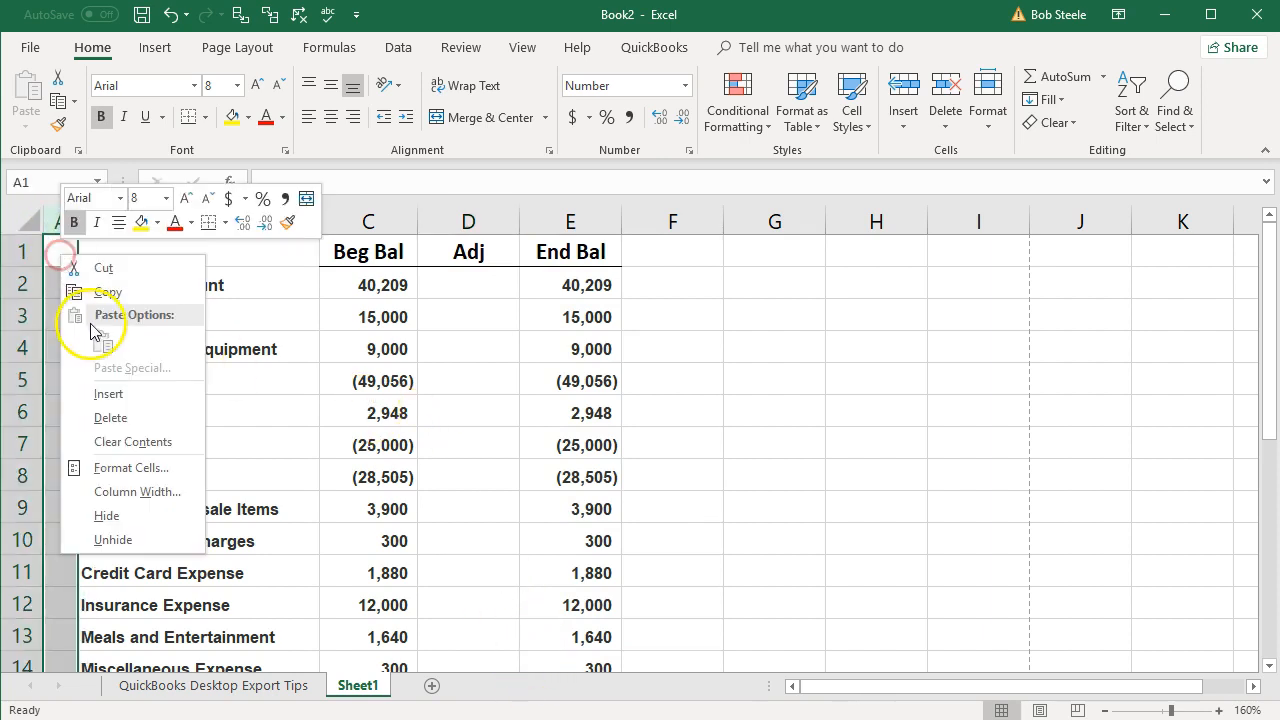
{"action": "left_click", "coordinate": [107, 396]}
{"action": "left_click_drag", "start_coordinate": [144, 222], "coordinate": [280, 235]}
{"action": "right_click", "coordinate": [230, 222]}
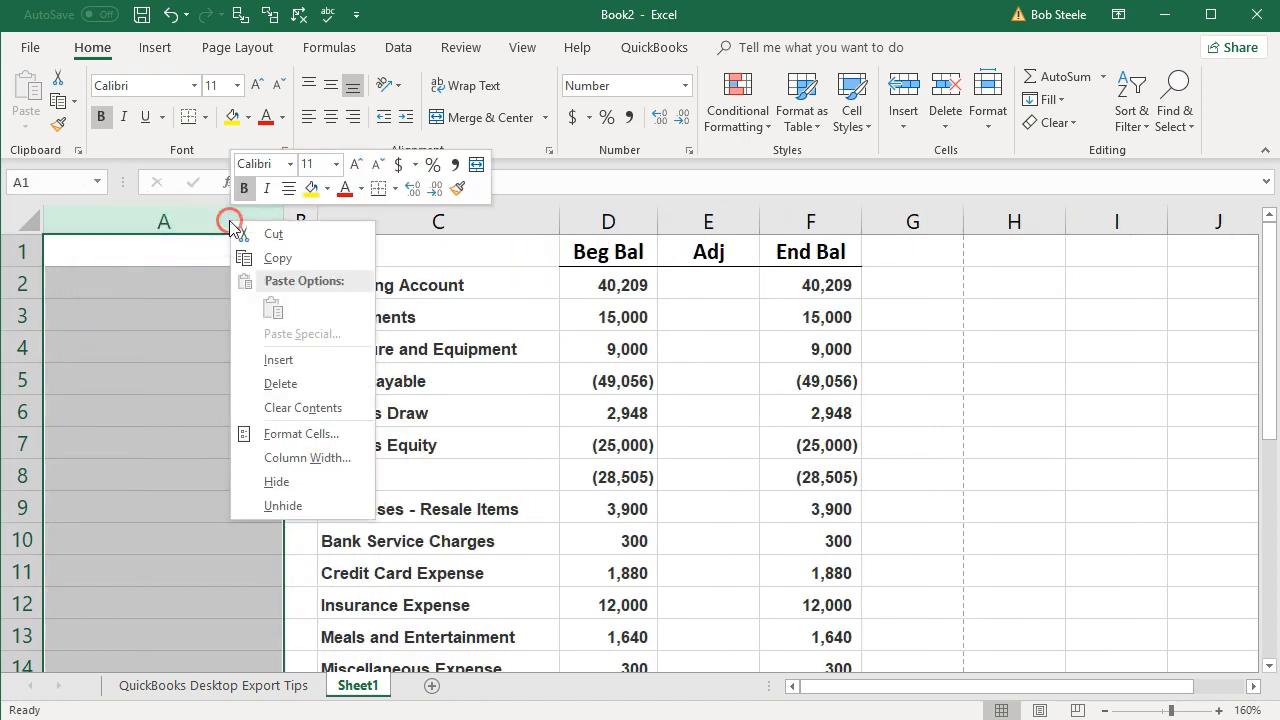
{"action": "left_click", "coordinate": [263, 366]}
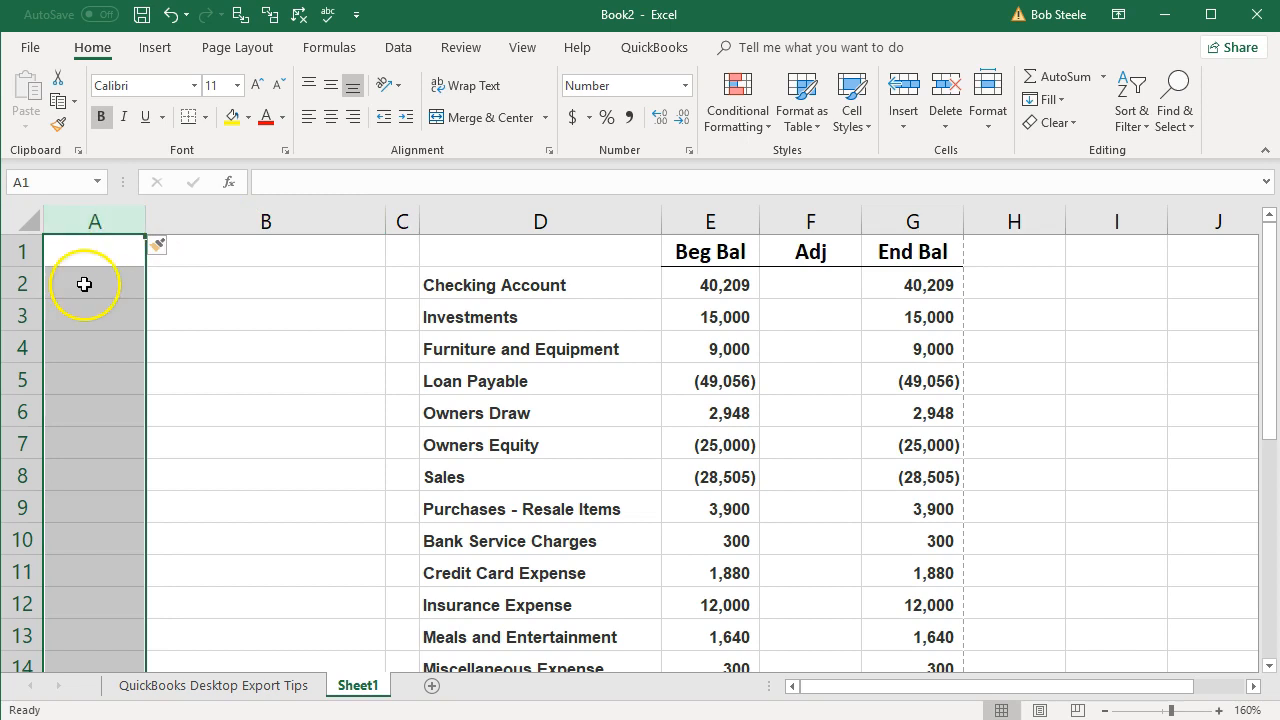
{"action": "right_click", "coordinate": [88, 296]}
{"action": "left_click", "coordinate": [134, 435]}
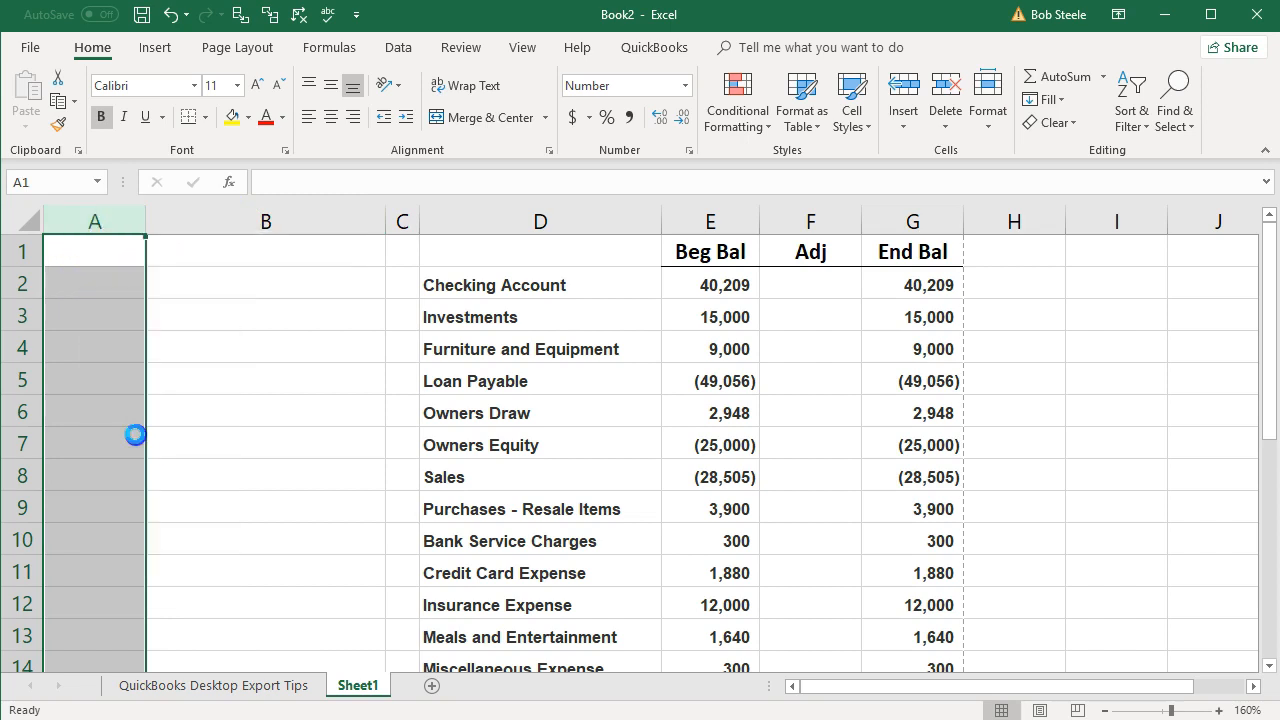
Adjust the widths of the inserted columns, making column A wide enough for account names
{"action": "left_click", "coordinate": [211, 445]}
{"action": "left_click_drag", "start_coordinate": [145, 221], "coordinate": [222, 221]}
{"action": "left_click_drag", "start_coordinate": [323, 218], "coordinate": [363, 222]}
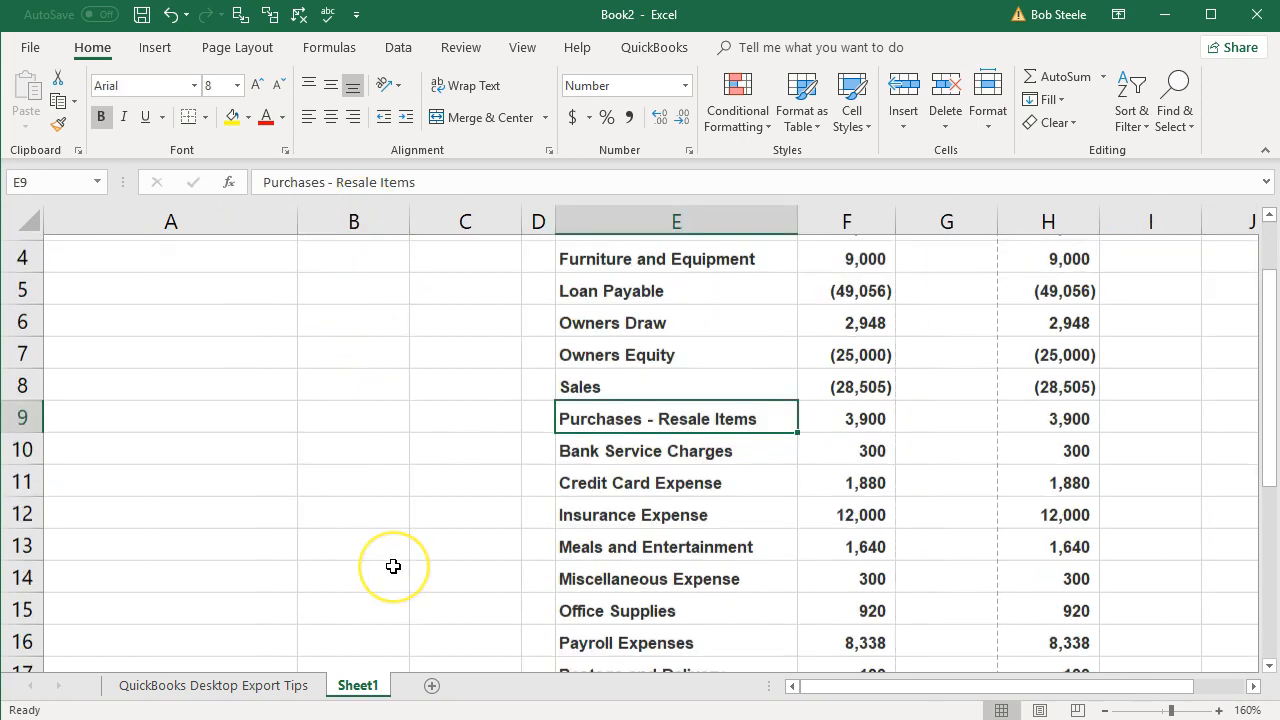
{"action": "scroll", "coordinate": [392, 566], "scroll_direction": "down", "scroll_amount": 2}
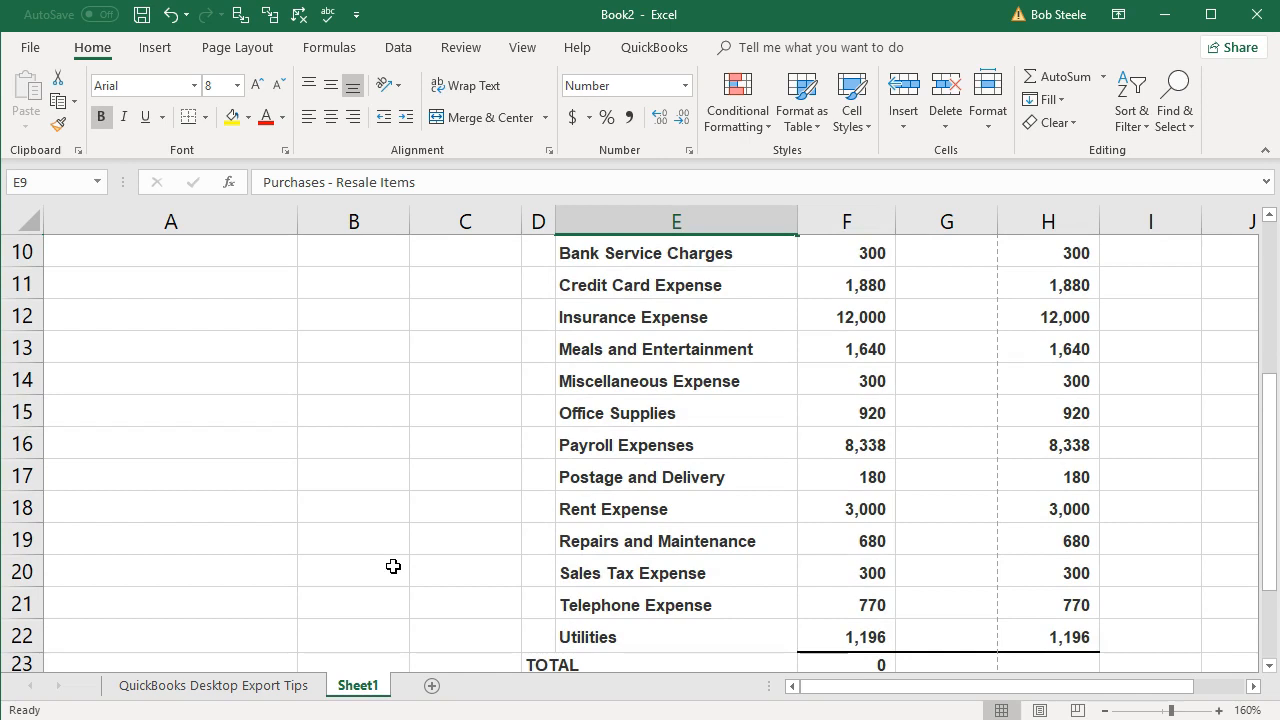
{"action": "scroll", "coordinate": [393, 566], "scroll_direction": "up", "scroll_amount": 3}
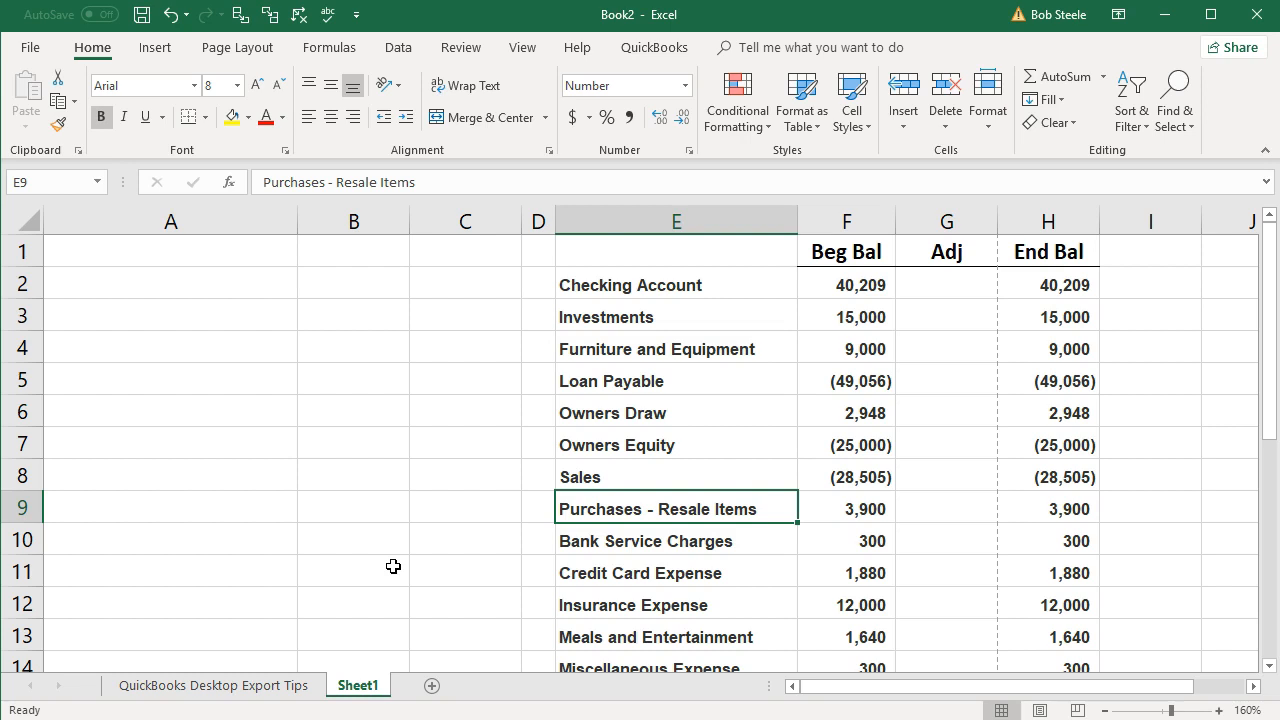
Copy the Loan Payable account name from E5 into column A and place it in A4
{"action": "left_click", "coordinate": [640, 381]}
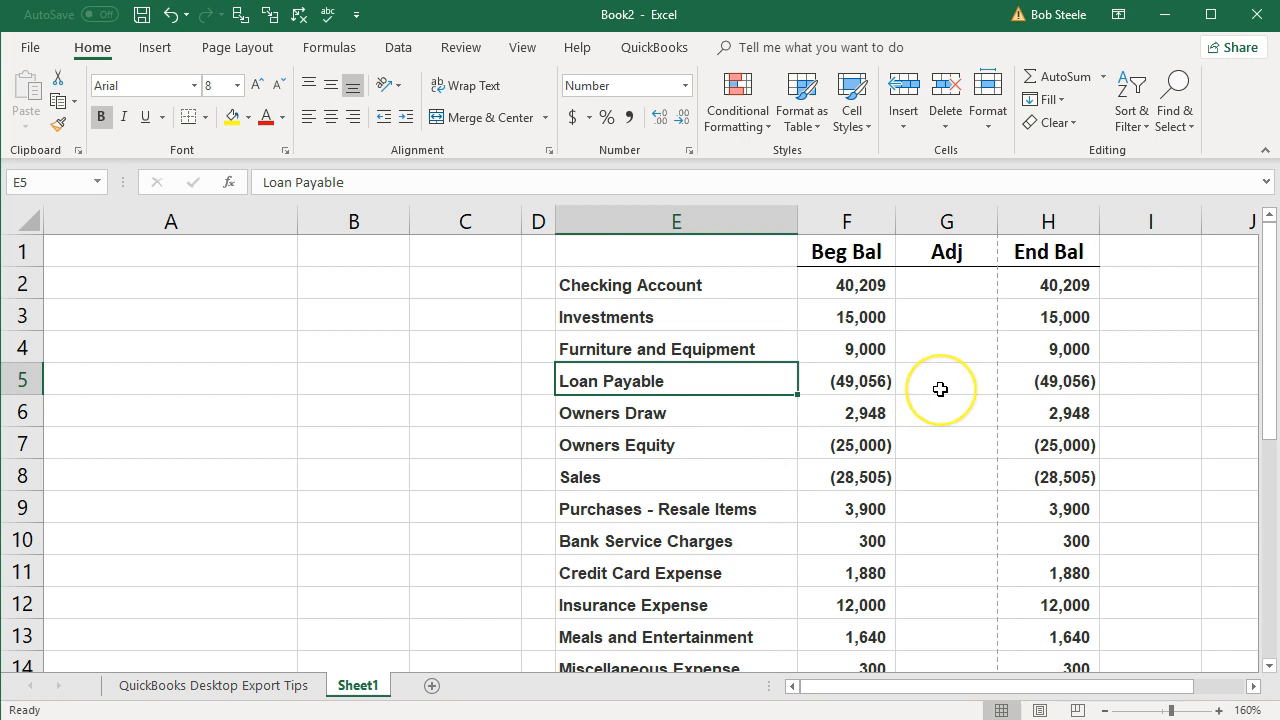
{"action": "right_click", "coordinate": [708, 379]}
{"action": "left_click", "coordinate": [737, 414]}
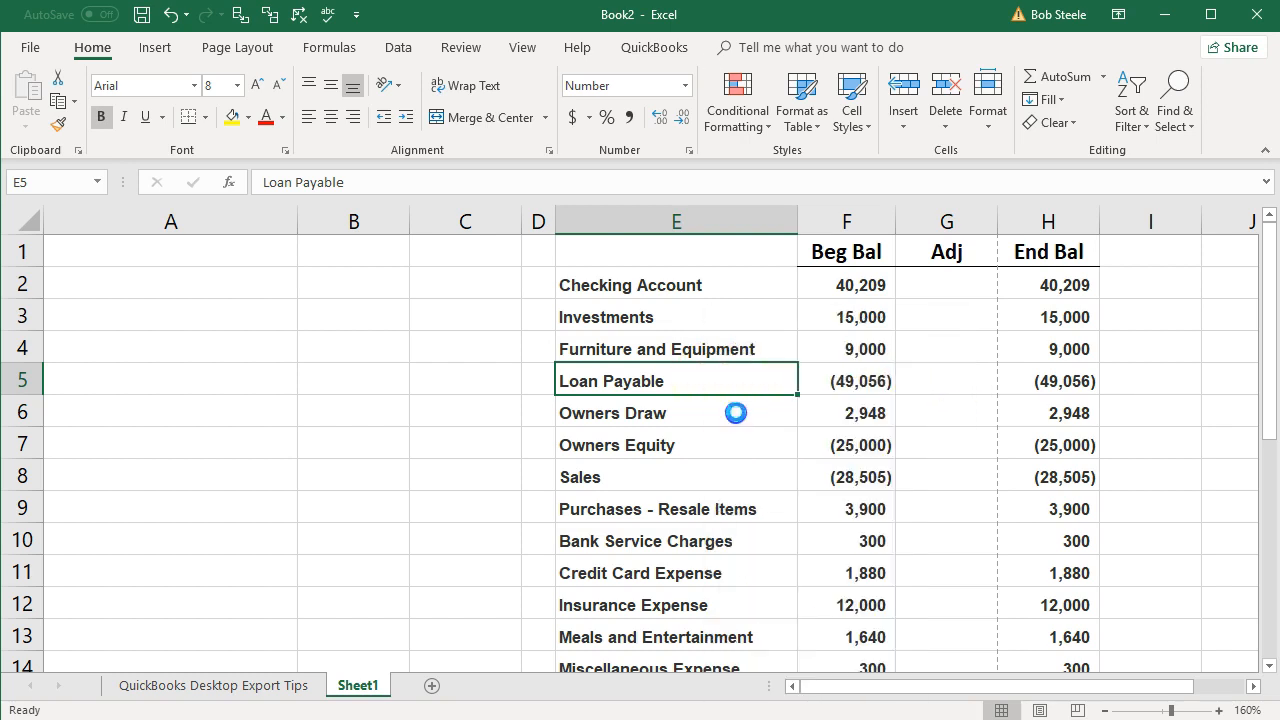
{"action": "left_click", "coordinate": [149, 314]}
{"action": "key", "text": "ctrl+v"}
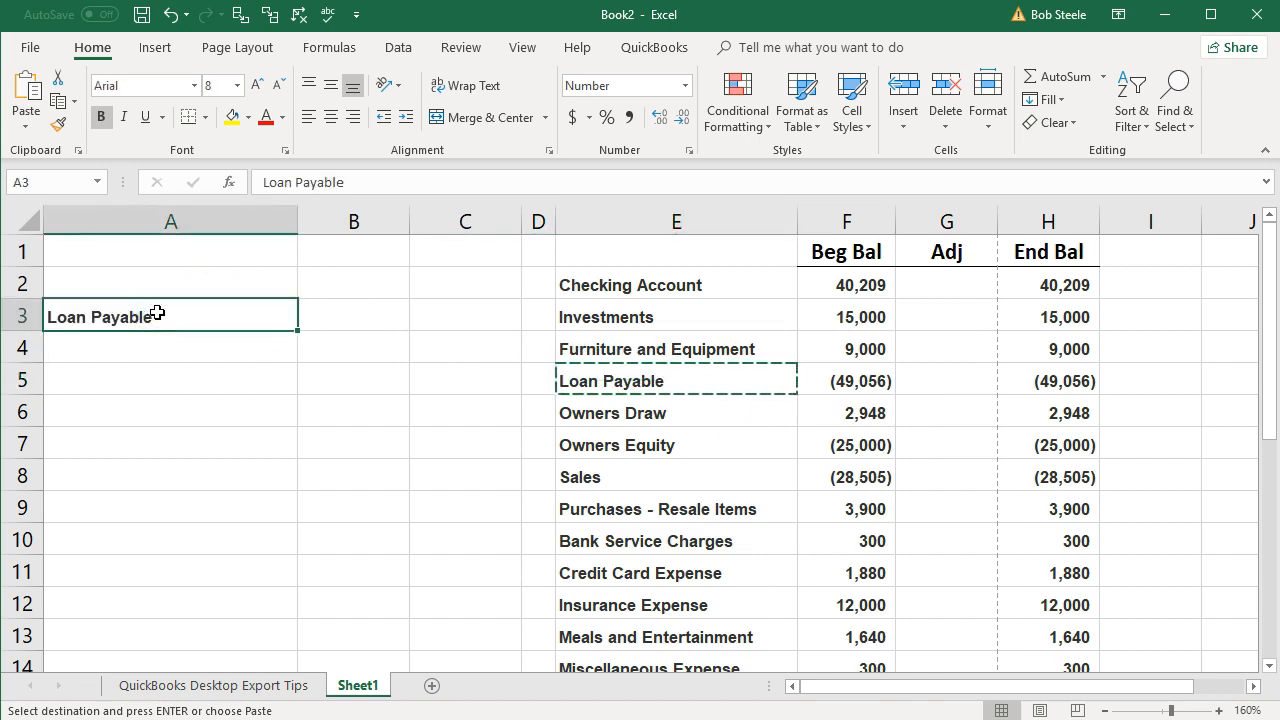
{"action": "left_click", "coordinate": [247, 348]}
{"action": "left_click", "coordinate": [463, 349]}
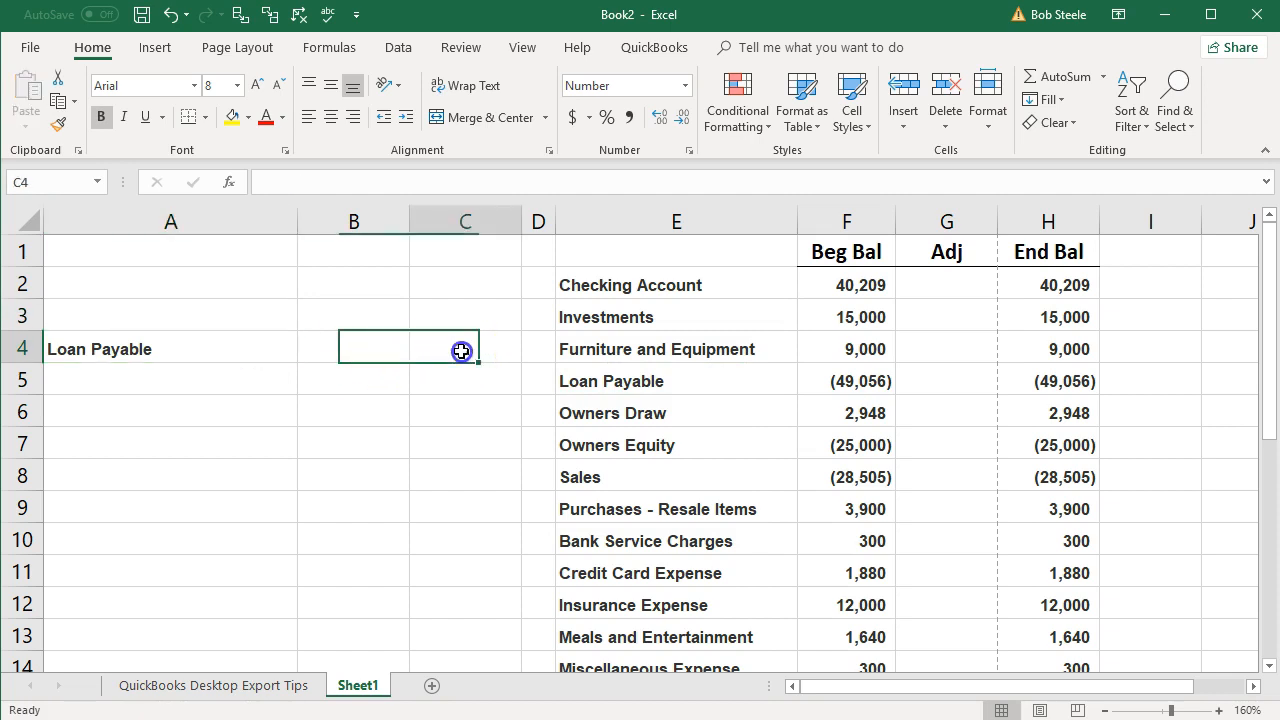
Enter -100 for Loan Payable in C4 and fill B3 with a formula that takes the negative of C4
{"action": "type", "text": "-100"}
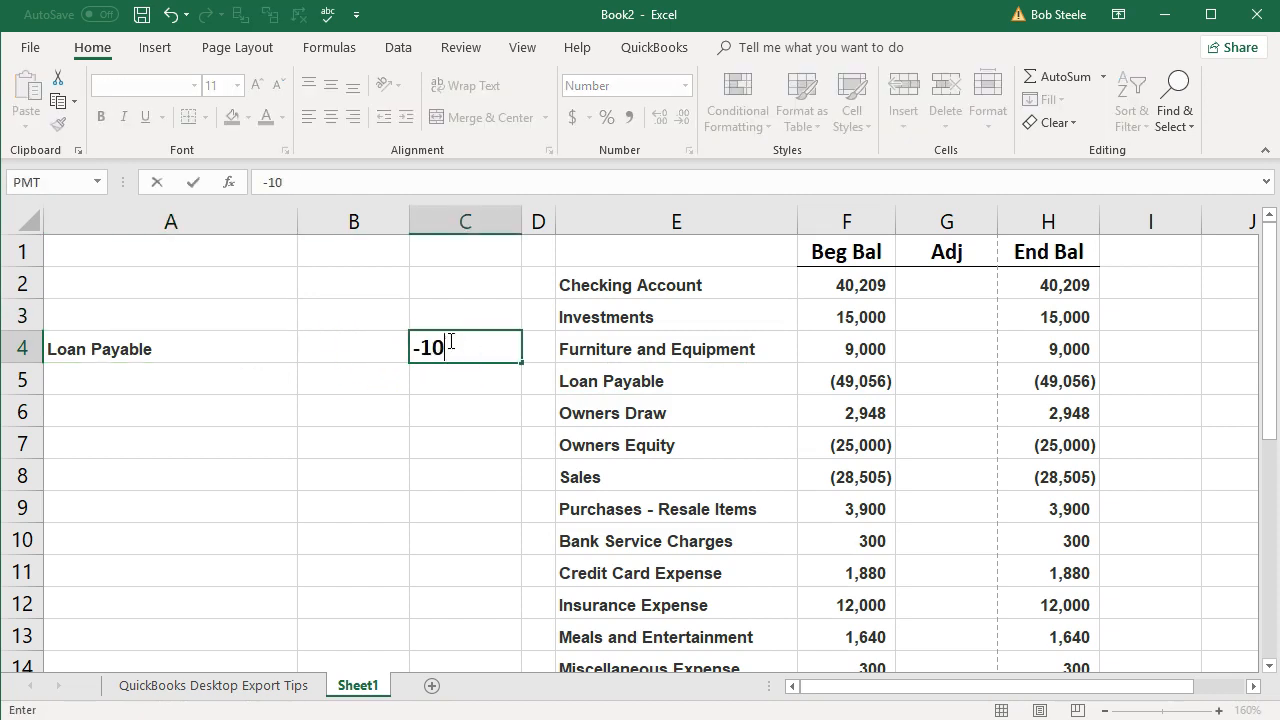
{"action": "key", "text": "Return"}
{"action": "key", "text": "Left"}
{"action": "key", "text": "Up"}
{"action": "key", "text": "Up"}
{"action": "type", "text": "-"}
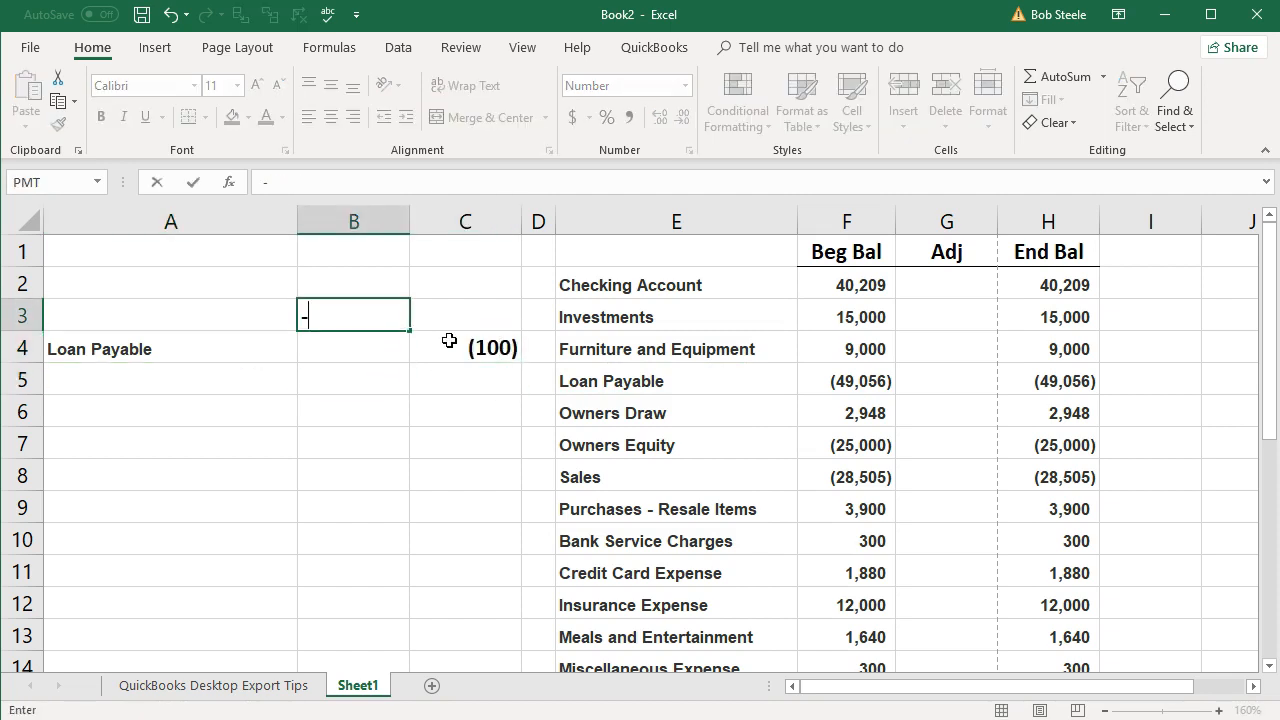
{"action": "left_click", "coordinate": [449, 341]}
{"action": "key", "text": "Return"}
Copy the Miscellaneous Expense account name from E14 into A3, above Loan Payable in the adjusting entry
{"action": "scroll", "coordinate": [622, 472], "scroll_direction": "down", "scroll_amount": 4}
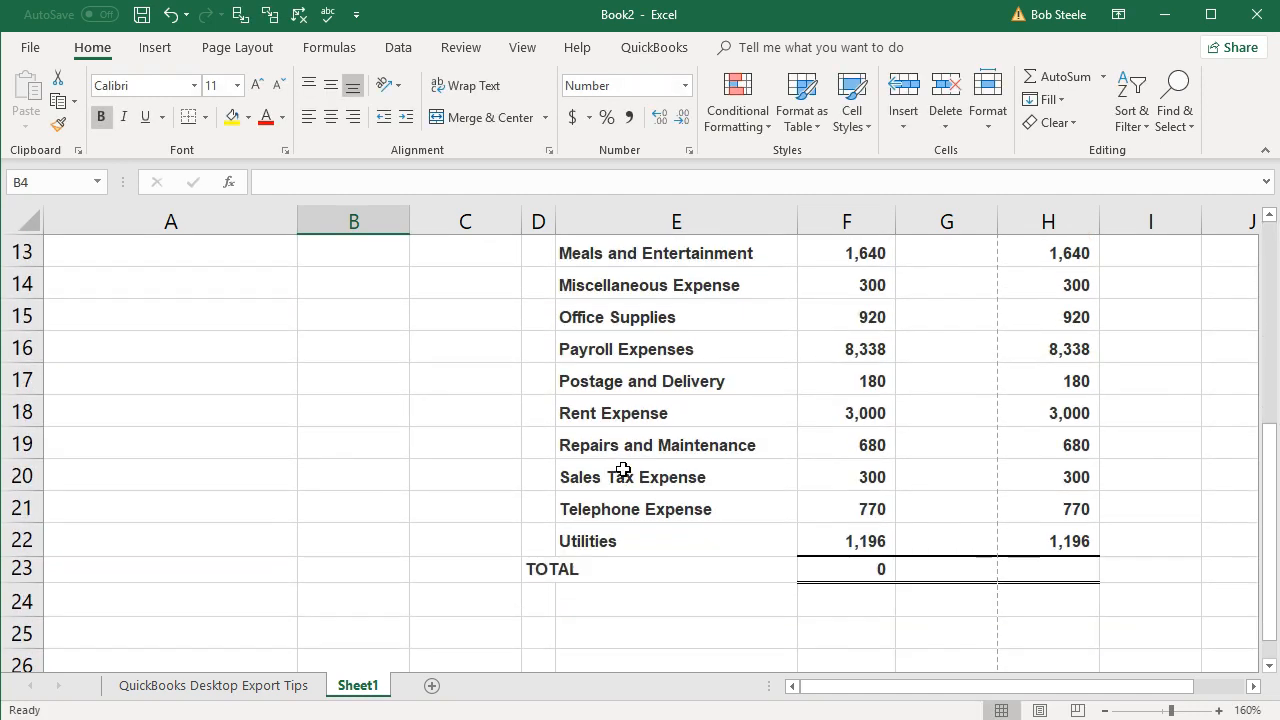
{"action": "left_click", "coordinate": [615, 285]}
{"action": "key", "text": "ctrl+c"}
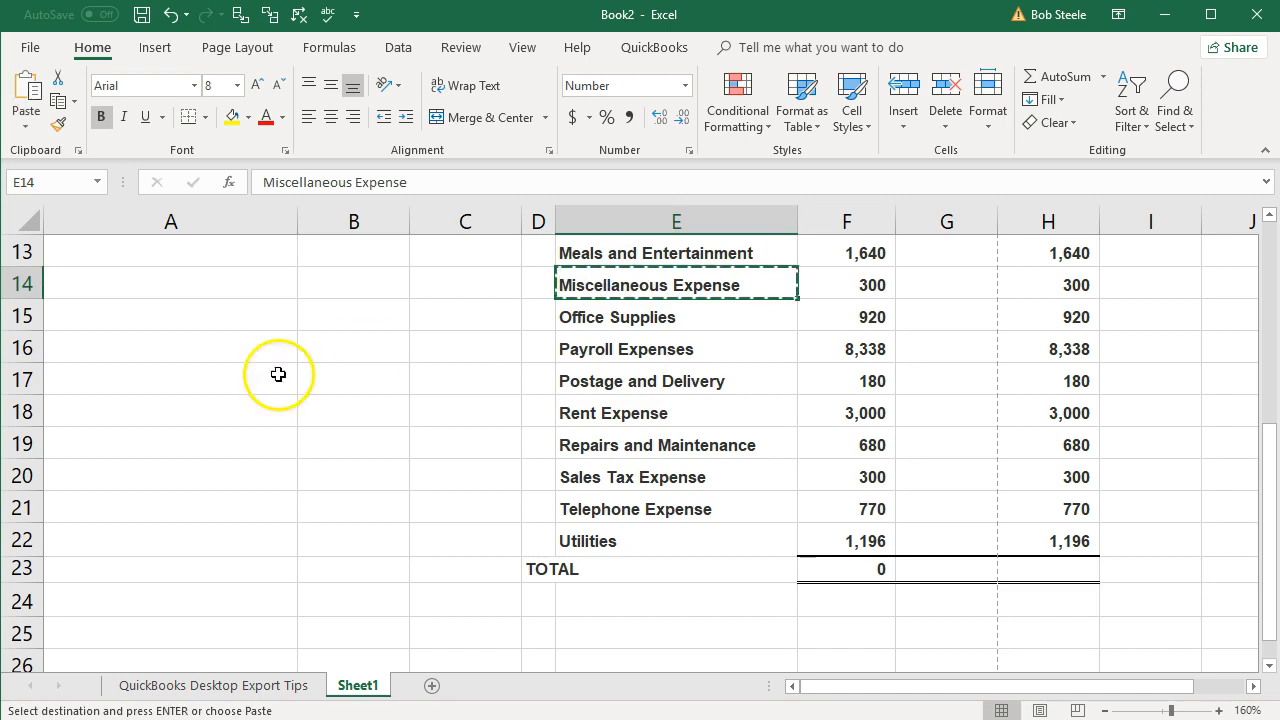
{"action": "scroll", "coordinate": [255, 385], "scroll_direction": "up", "scroll_amount": 4}
{"action": "left_click", "coordinate": [162, 321]}
{"action": "key", "text": "ctrl+v"}
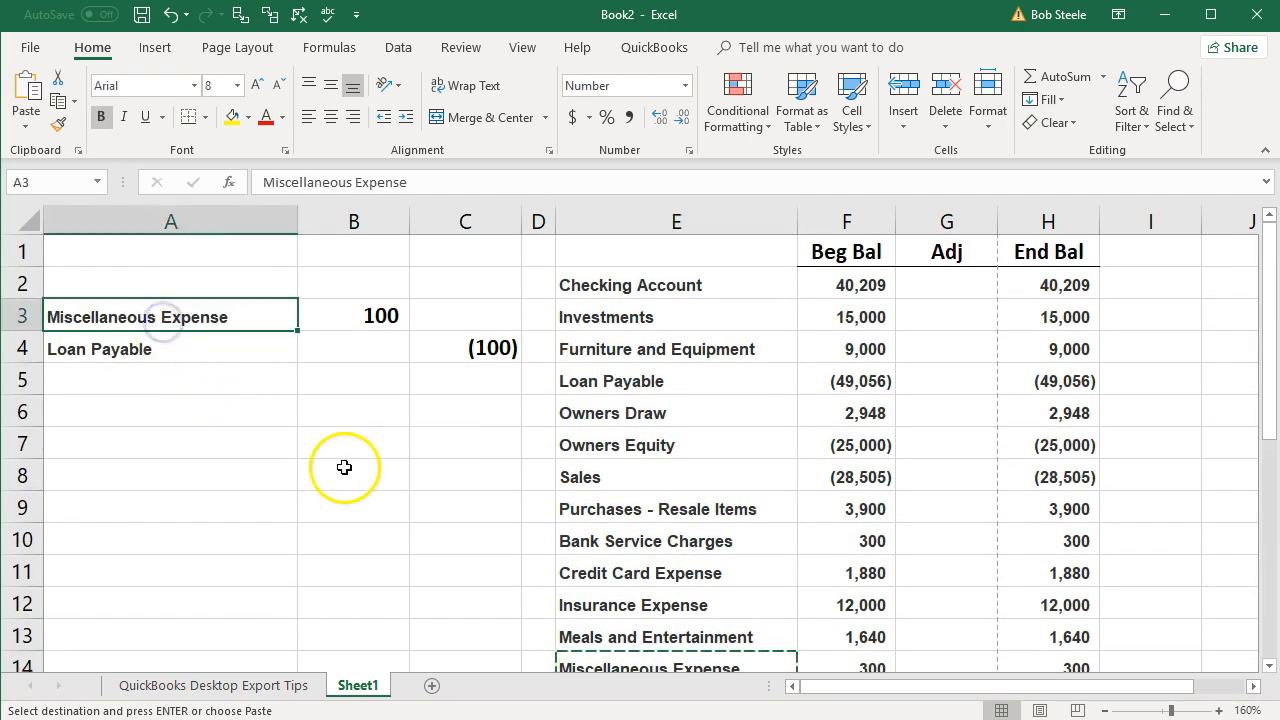
Link the Loan Payable adjustment in G5 to the entry amount in C4
{"action": "left_click", "coordinate": [930, 384]}
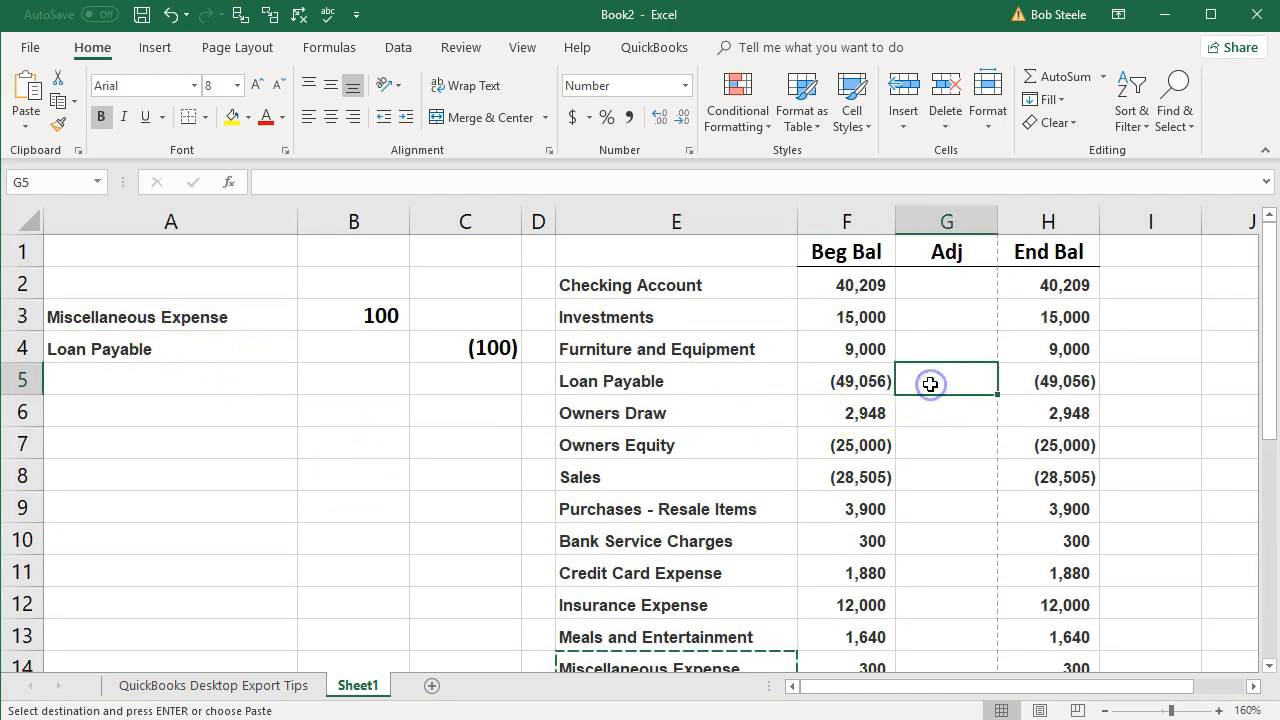
{"action": "type", "text": "+"}
{"action": "key", "text": "Left"}
{"action": "key", "text": "Left"}
{"action": "key", "text": "Left"}
{"action": "key", "text": "Left"}
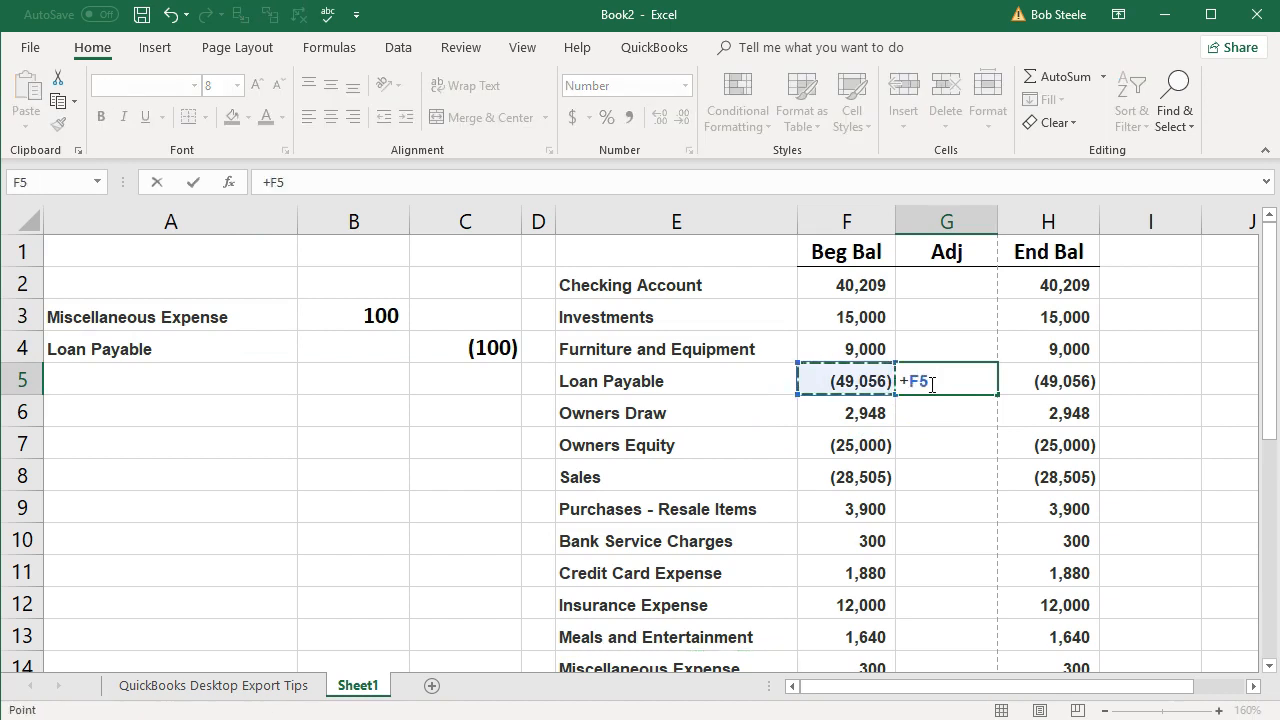
{"action": "key", "text": "Up"}
{"action": "key", "text": "Return"}
Link the Miscellaneous Expense adjustment in G14 to the entry amount in B3
{"action": "key", "text": "Down"}
{"action": "key", "text": "Down"}
{"action": "key", "text": "Down"}
{"action": "key", "text": "Down"}
{"action": "key", "text": "Down"}
{"action": "key", "text": "Down"}
{"action": "key", "text": "Down"}
{"action": "key", "text": "Down"}
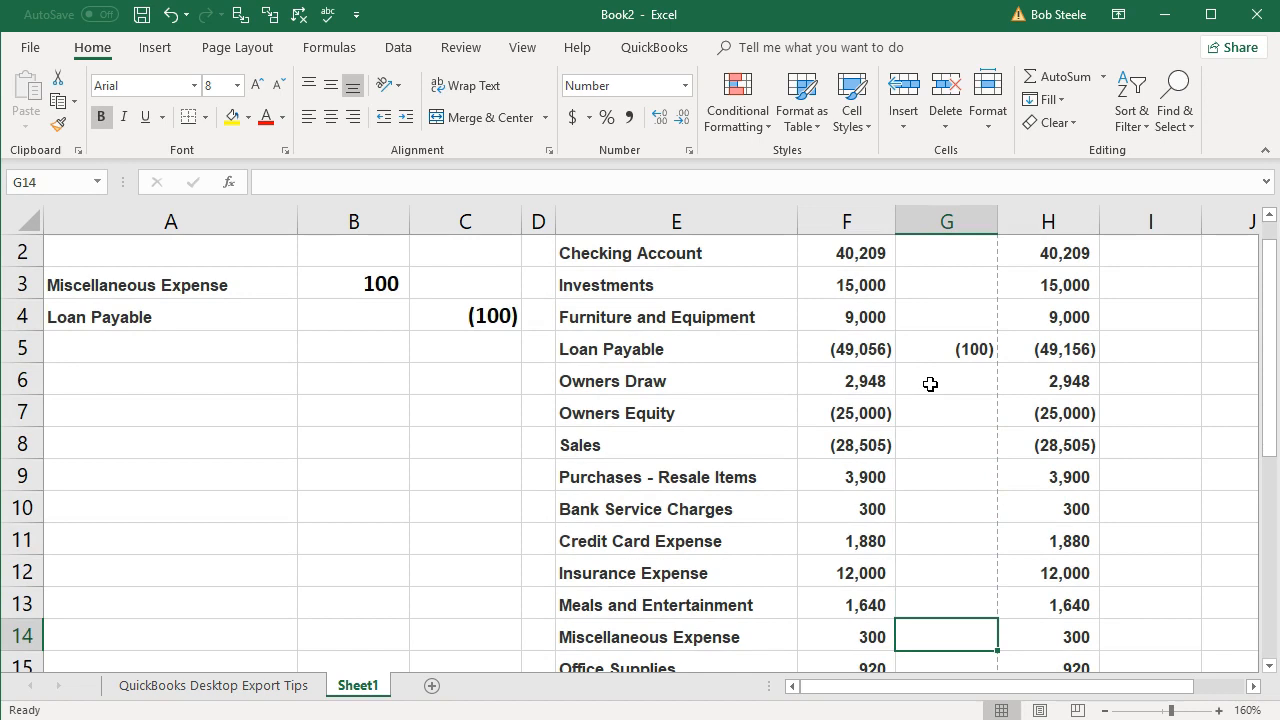
{"action": "type", "text": "+"}
{"action": "left_click", "coordinate": [390, 284]}
{"action": "key", "text": "Return"}
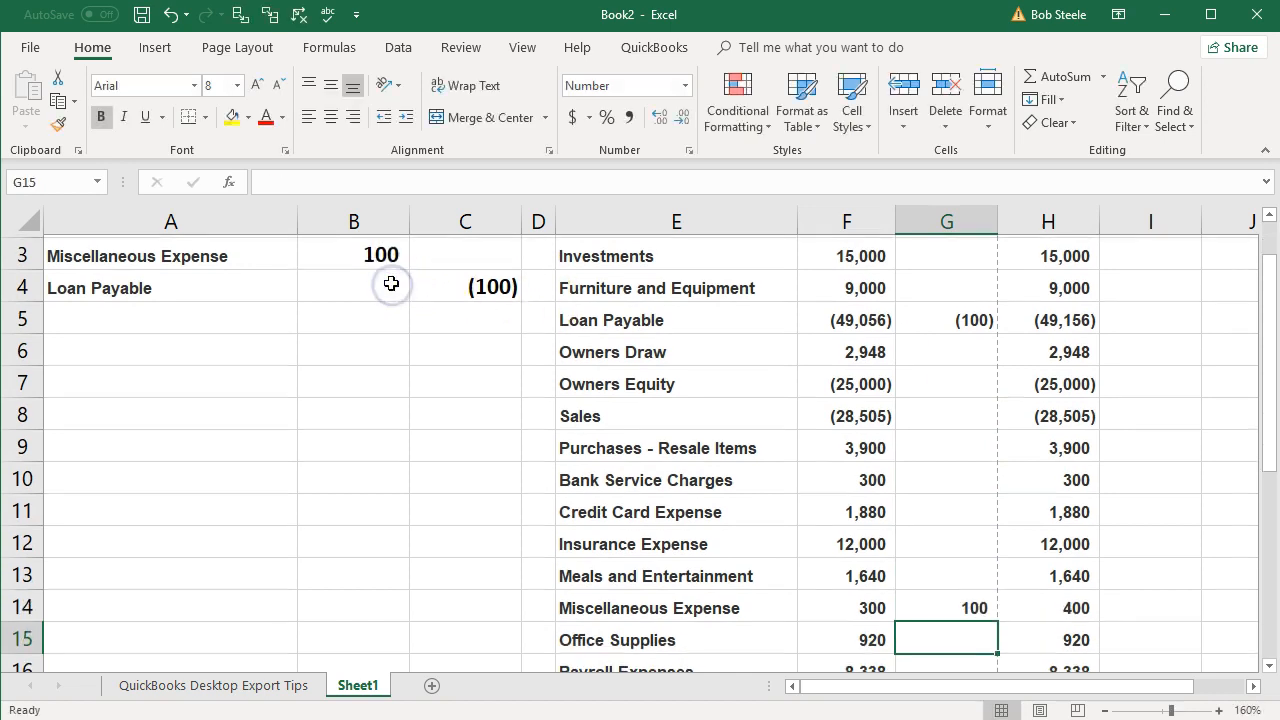
Review the Beg Bal, Adj and End Bal columns to see how the adjusting entry carries through the worksheet
{"action": "scroll", "coordinate": [797, 490], "scroll_direction": "up", "scroll_amount": 1}
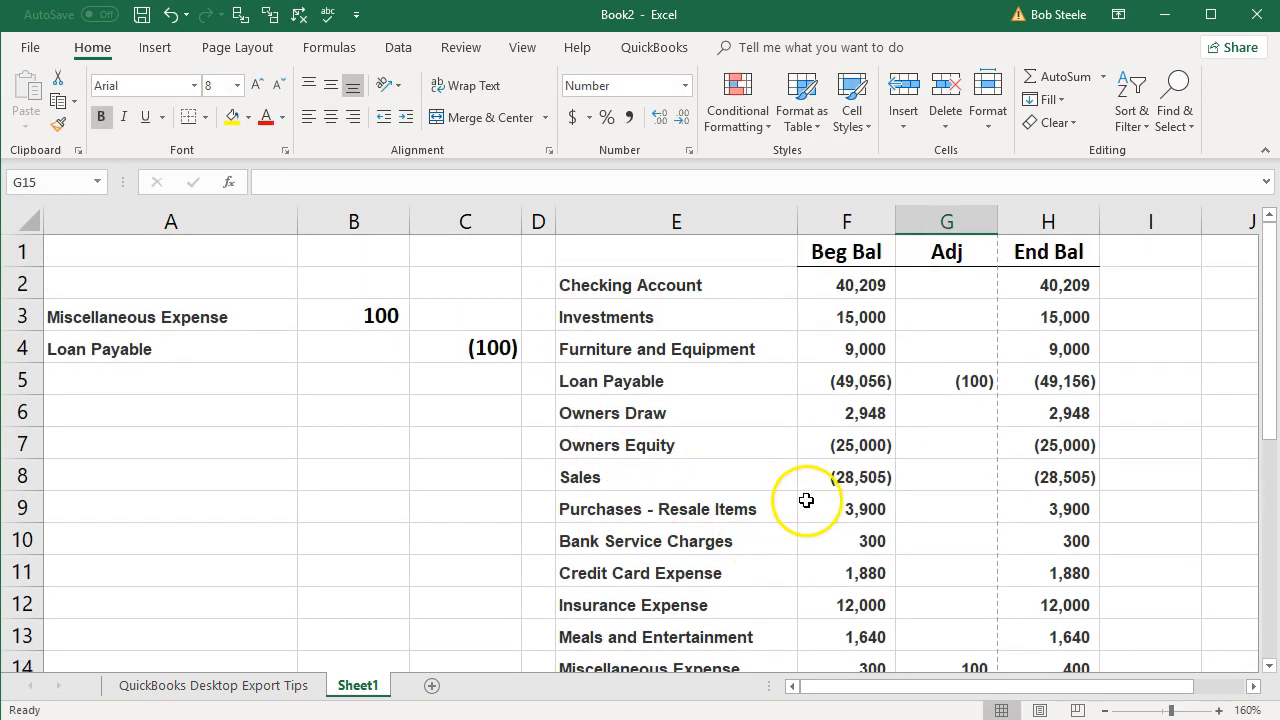
{"action": "left_click_drag", "start_coordinate": [859, 285], "coordinate": [837, 493]}
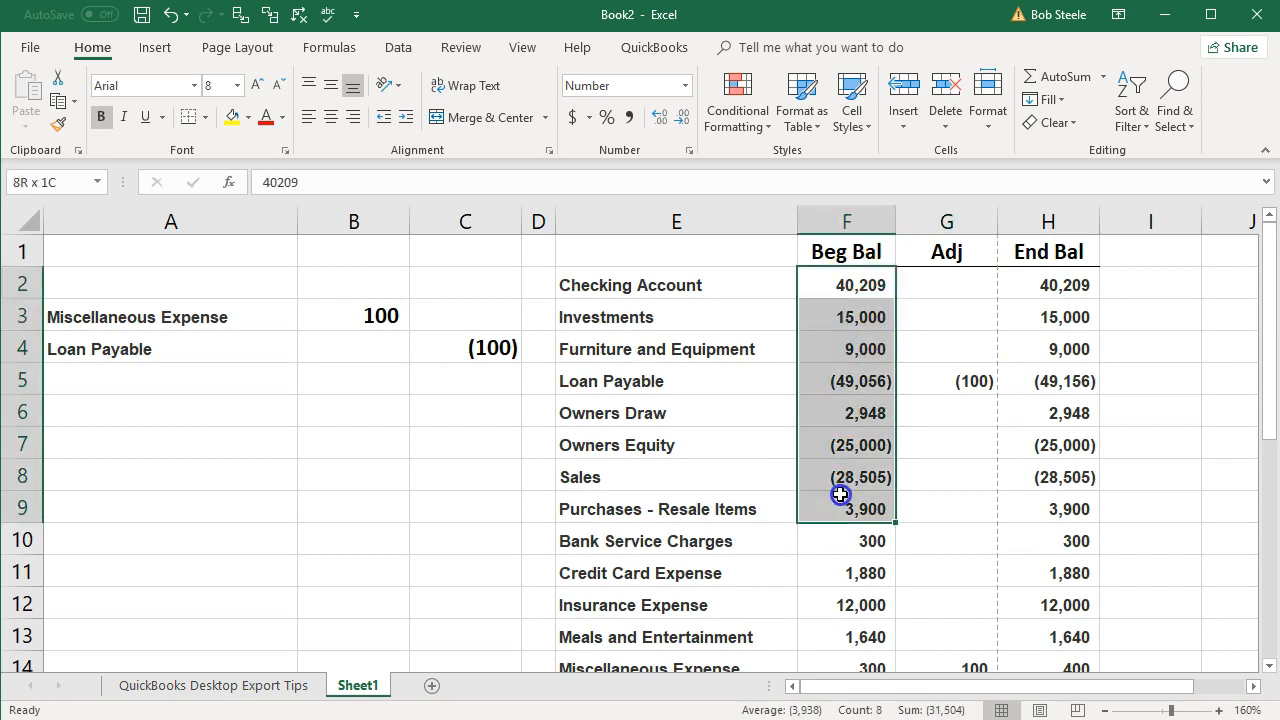
{"action": "left_click_drag", "start_coordinate": [924, 301], "coordinate": [934, 423]}
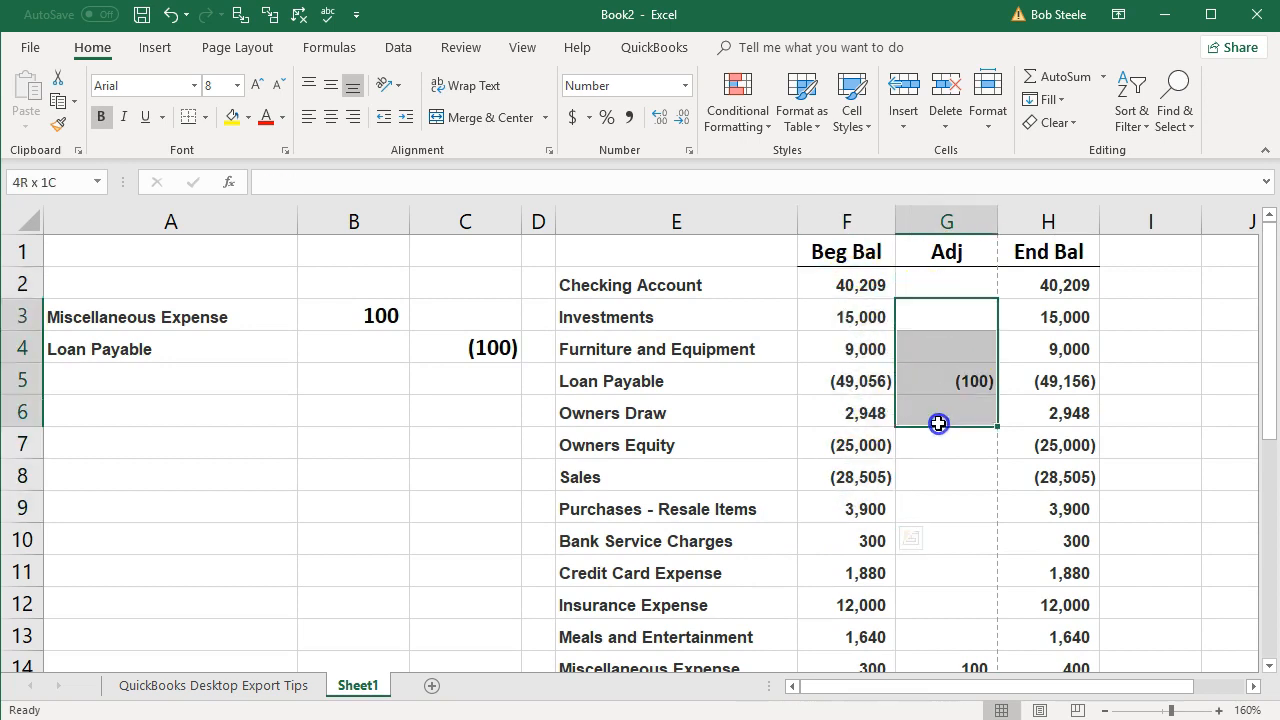
{"action": "left_click_drag", "start_coordinate": [1060, 290], "coordinate": [1070, 430]}
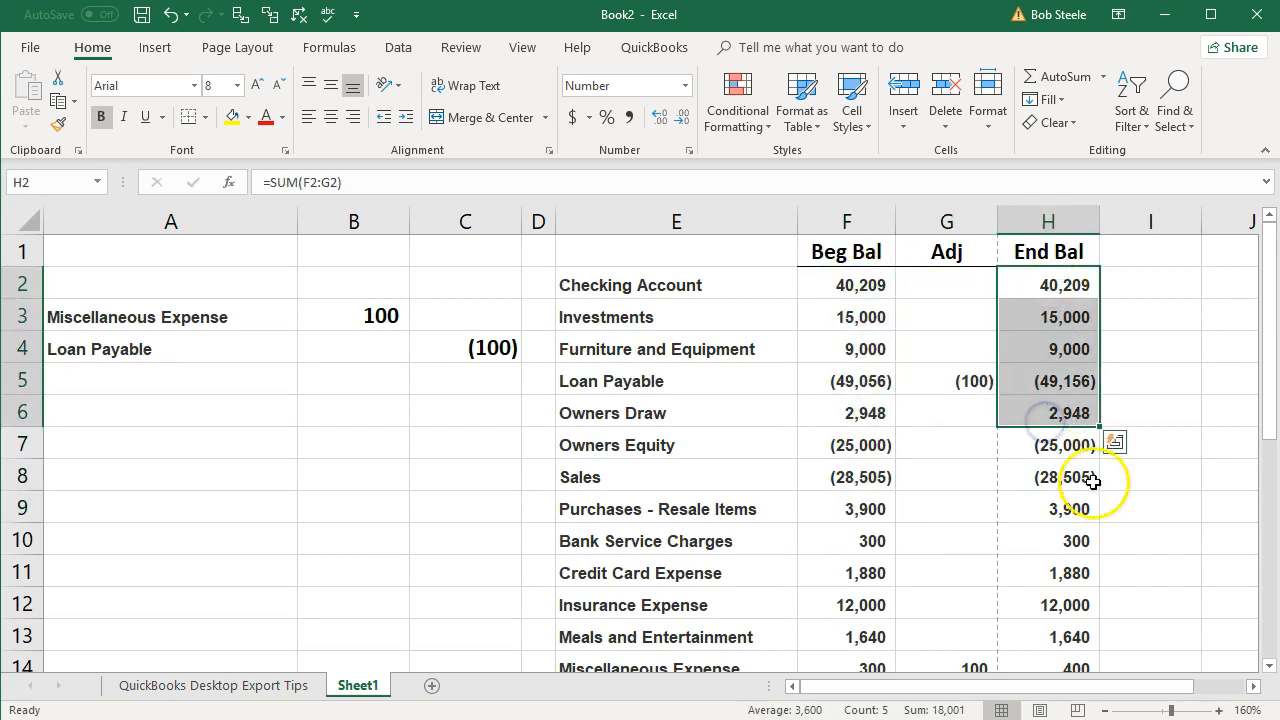
{"action": "left_click", "coordinate": [1220, 434]}
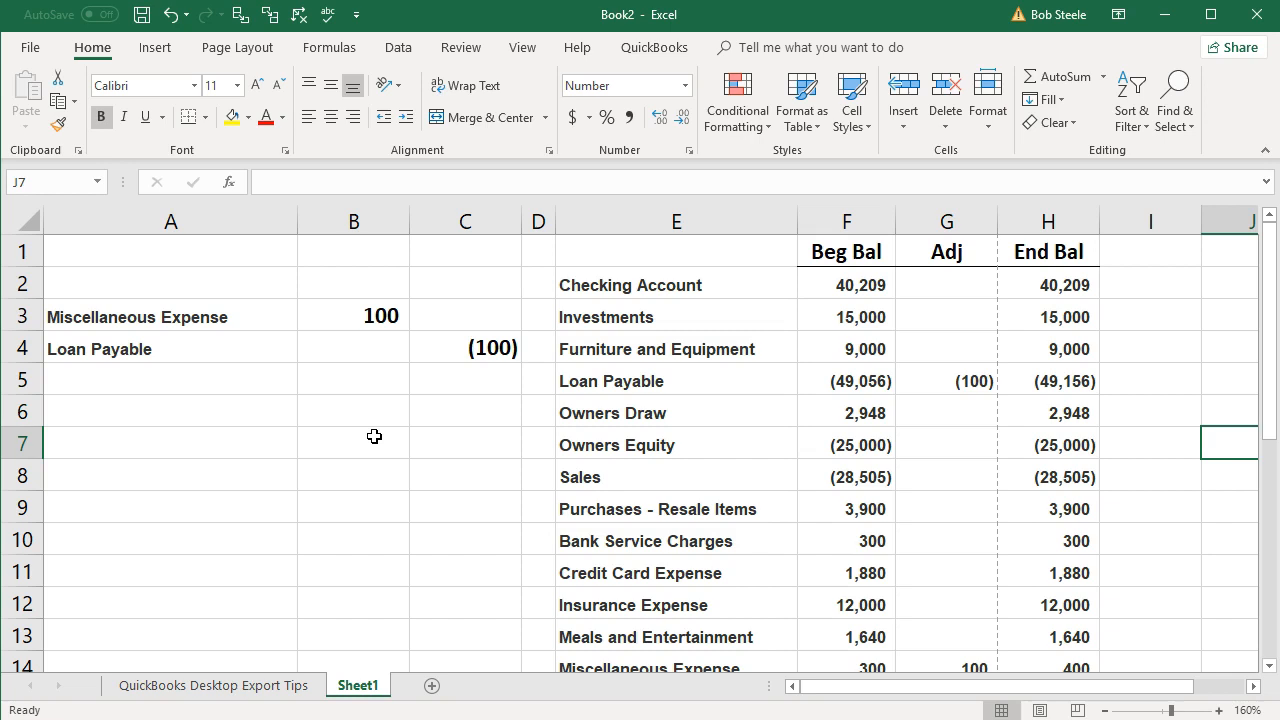
{"action": "left_click", "coordinate": [923, 415]}
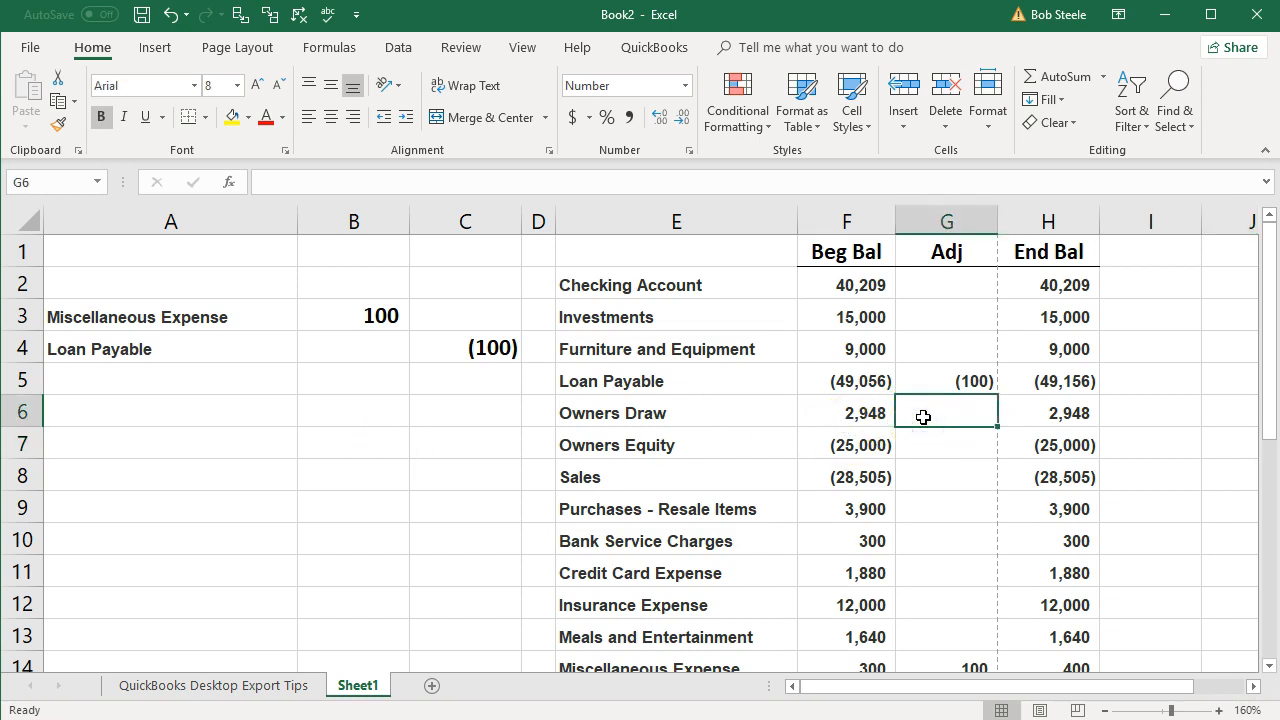